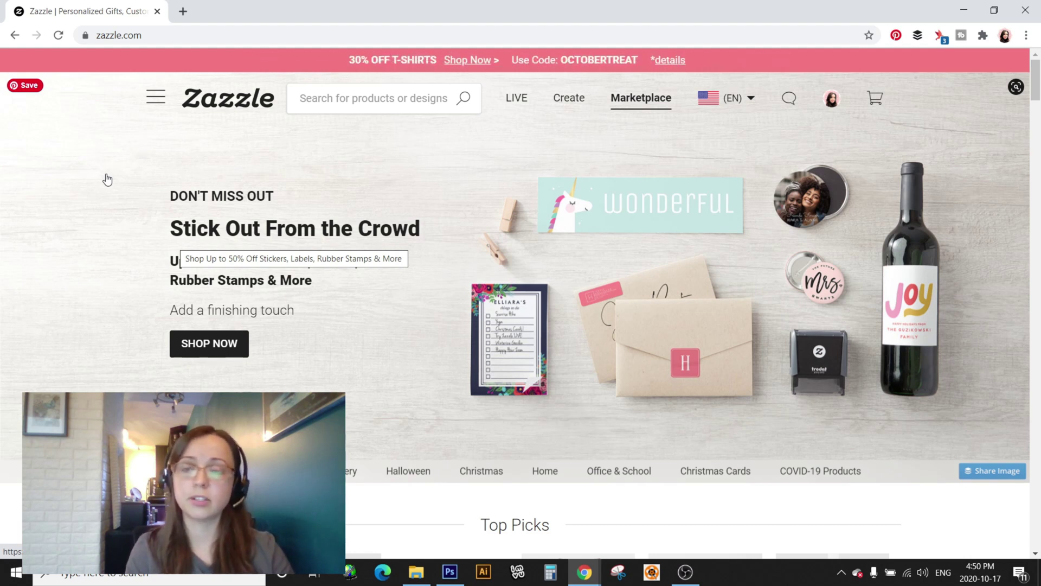
Open the homepage's Marketplace side menu listing Create Your Own, Christmas, Face Masks and more.
click(157, 102)
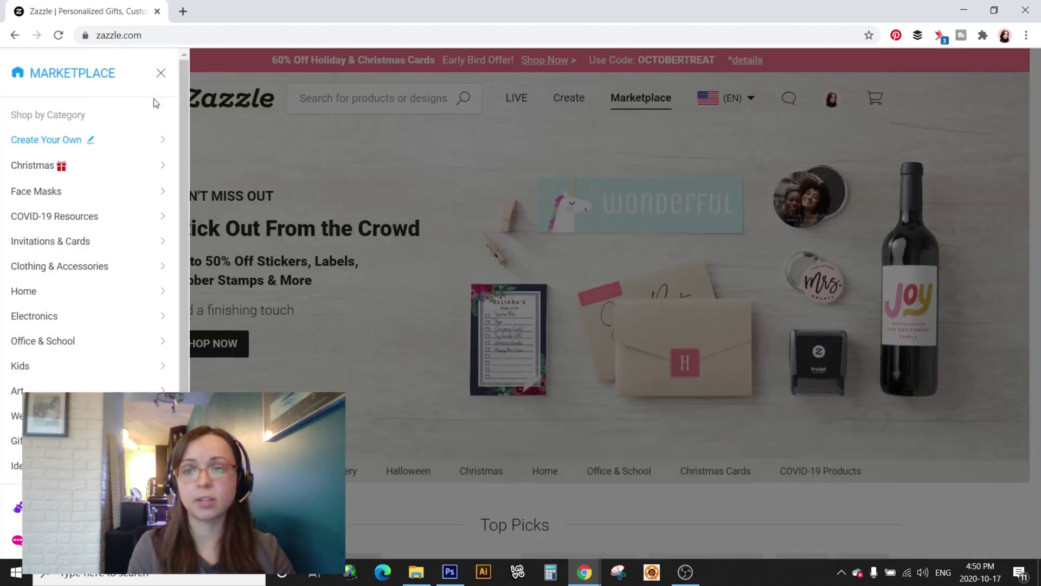
Reopen the category menu and go to Magnets under Create Your Own > Home.
click(354, 202)
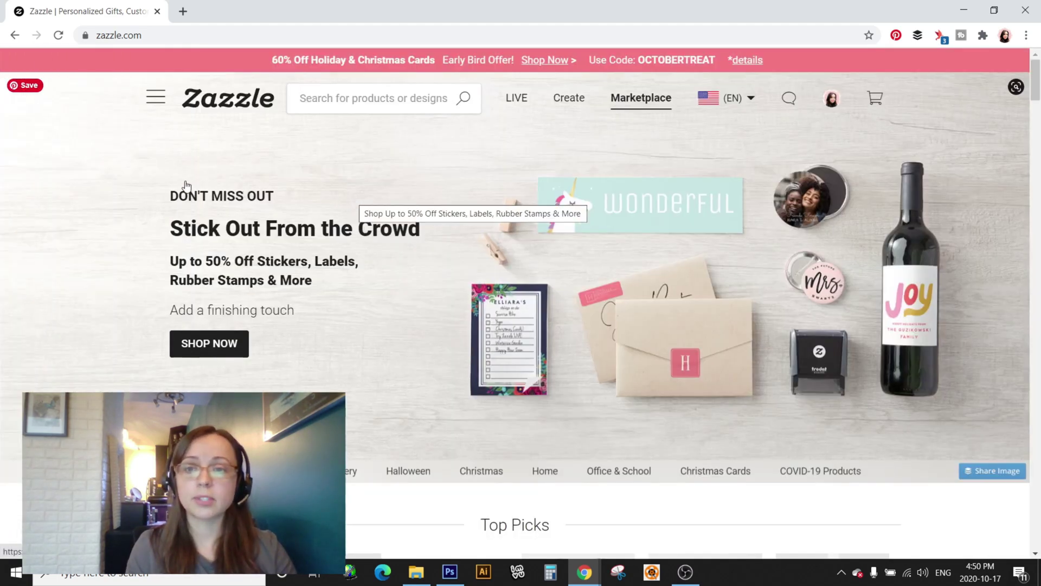
click(156, 97)
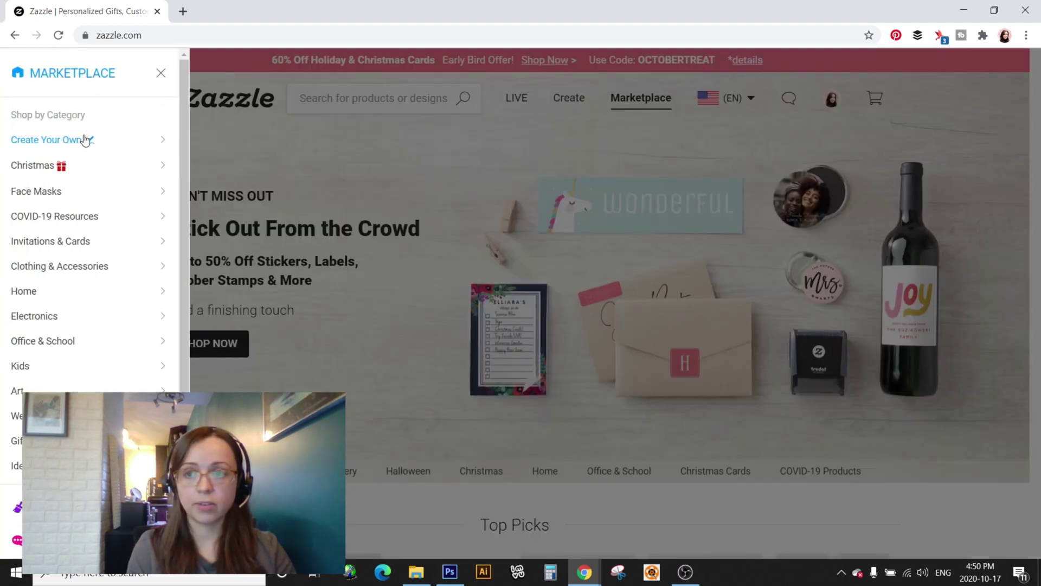
mouse_move(85, 140)
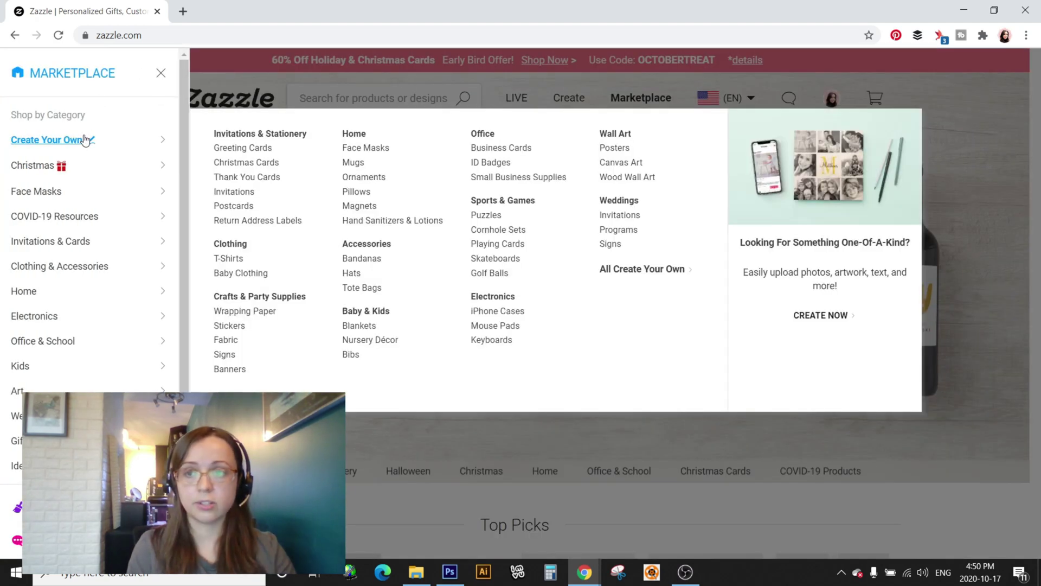
click(364, 206)
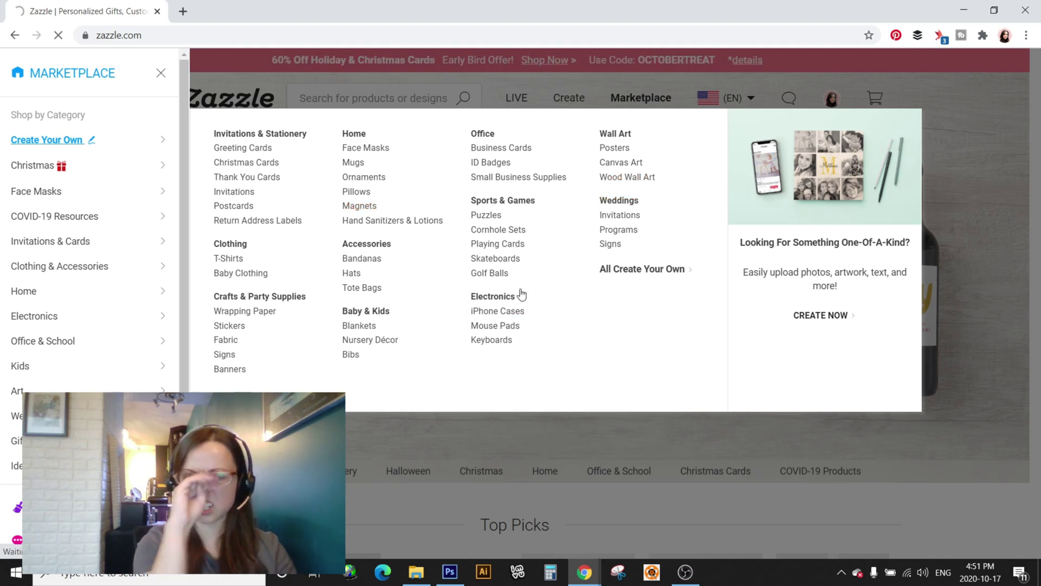
Start a square magnet, add the flip-flop image from My Files and scale it down twice.
click(382, 213)
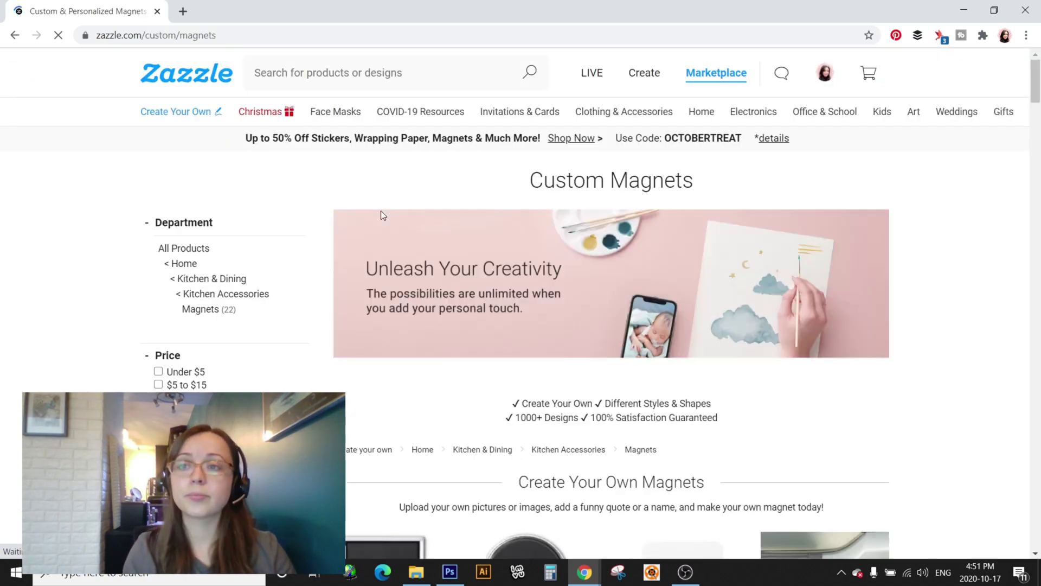
scroll(405, 163, down, 10)
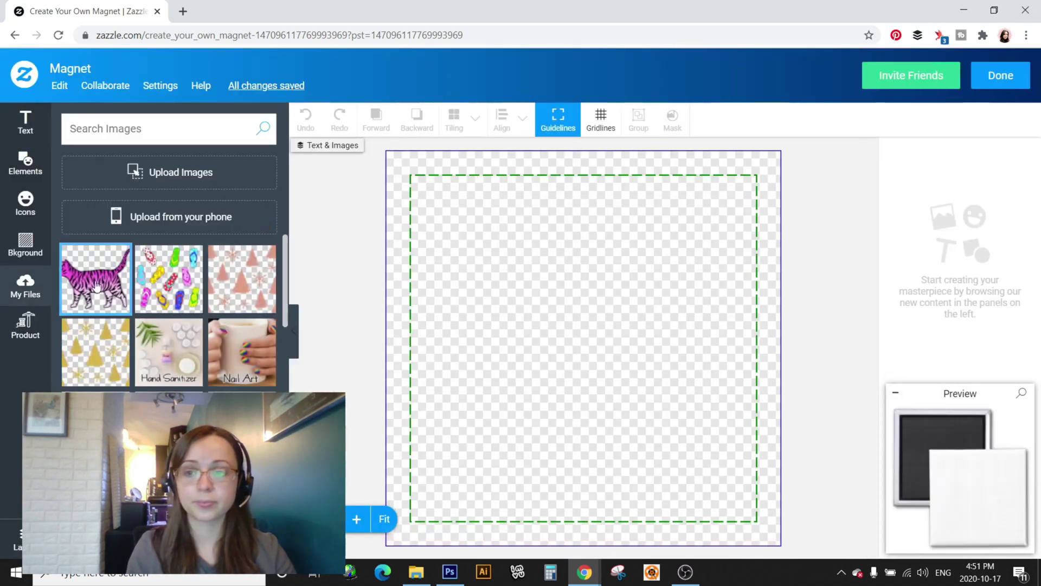
click(181, 268)
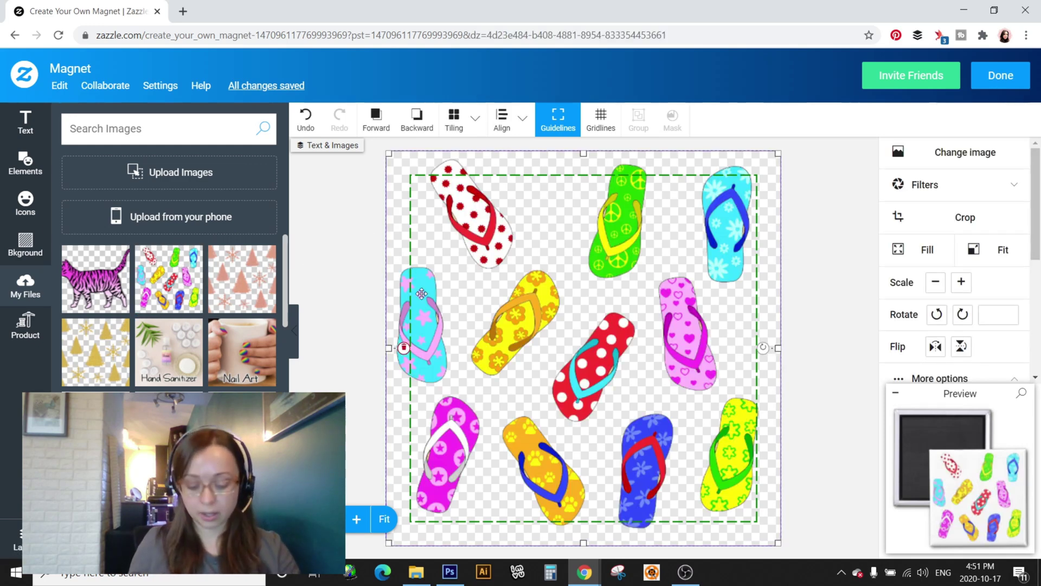
click(938, 283)
click(936, 282)
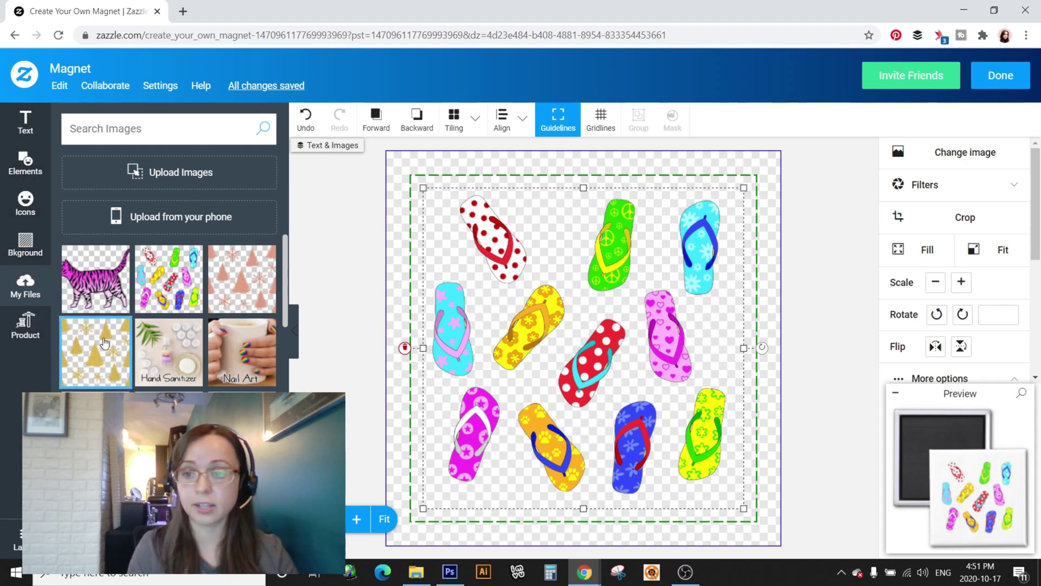
Add a background layer and try periwinkle, cyan, purple, green and yellow colours.
click(22, 538)
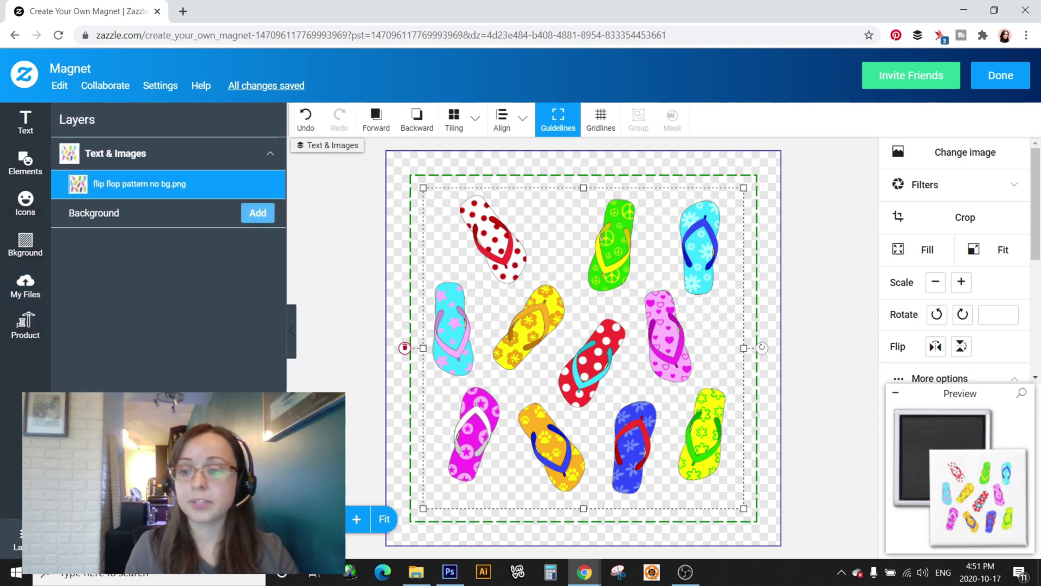
click(259, 214)
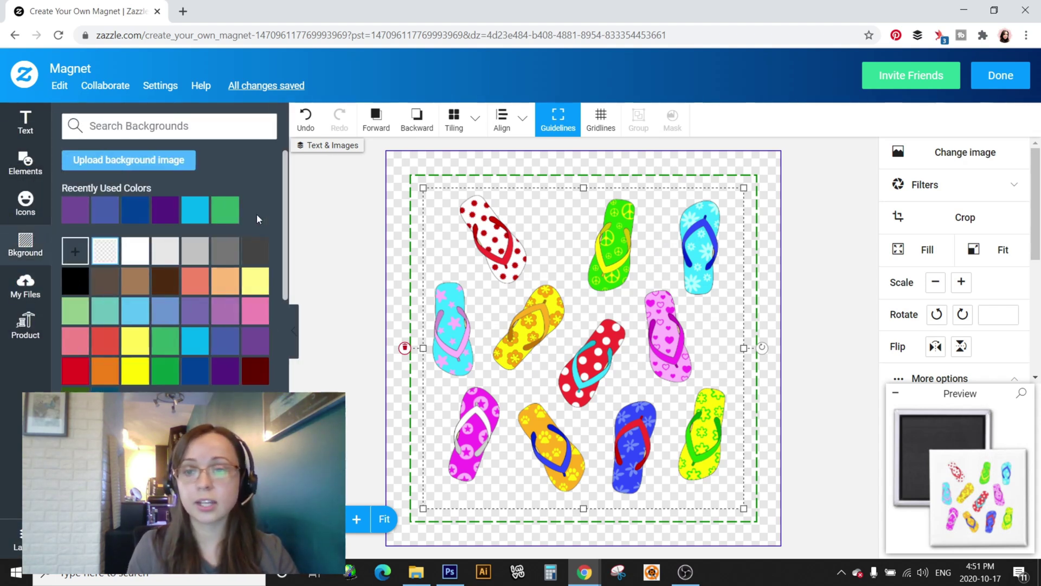
click(133, 212)
click(195, 301)
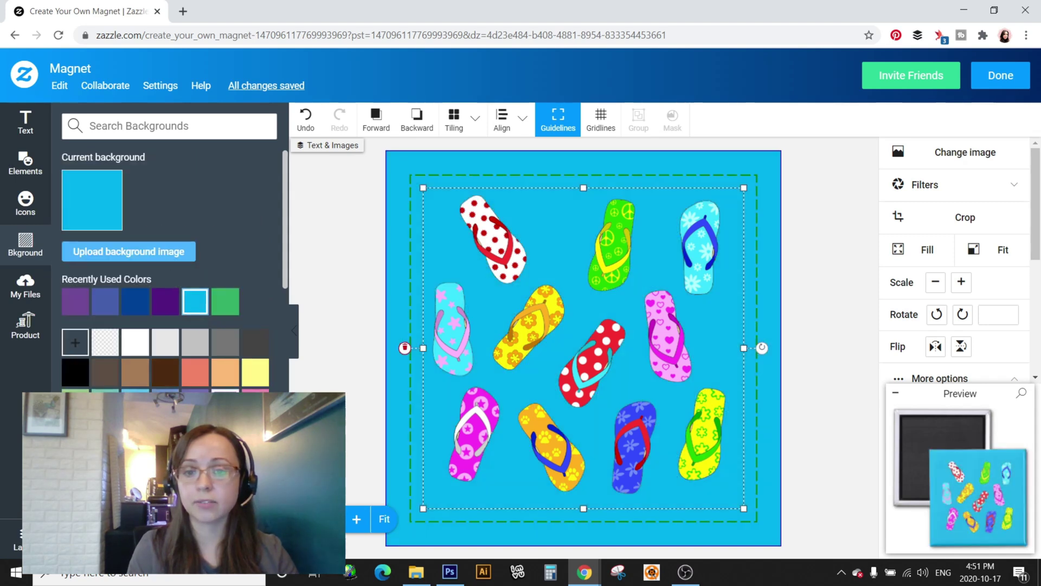
click(75, 301)
click(225, 301)
click(255, 372)
Cycle through more background swatches, including pink and purple, and settle on solid red.
click(165, 402)
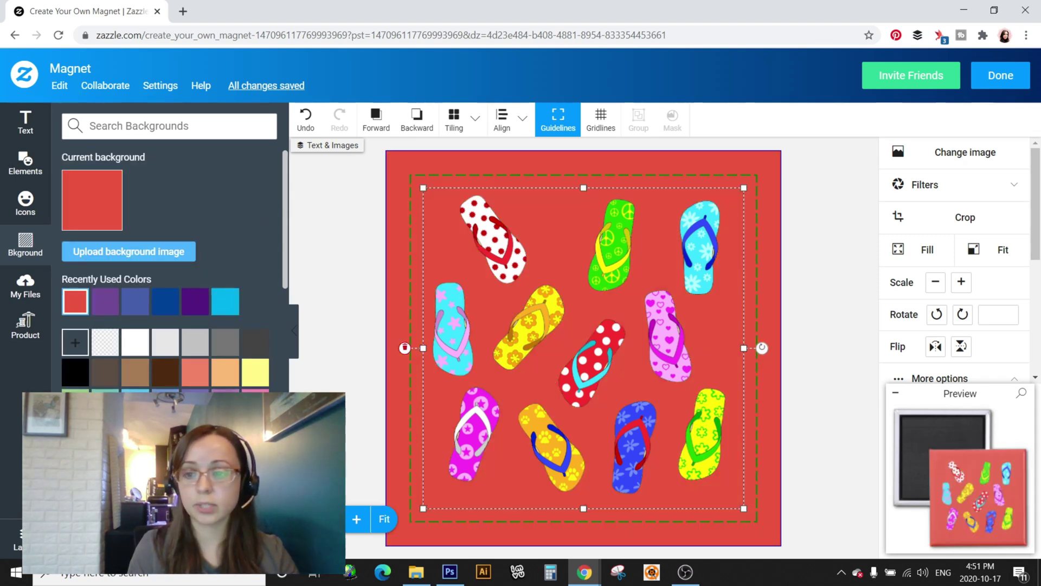
click(104, 402)
click(74, 402)
click(135, 404)
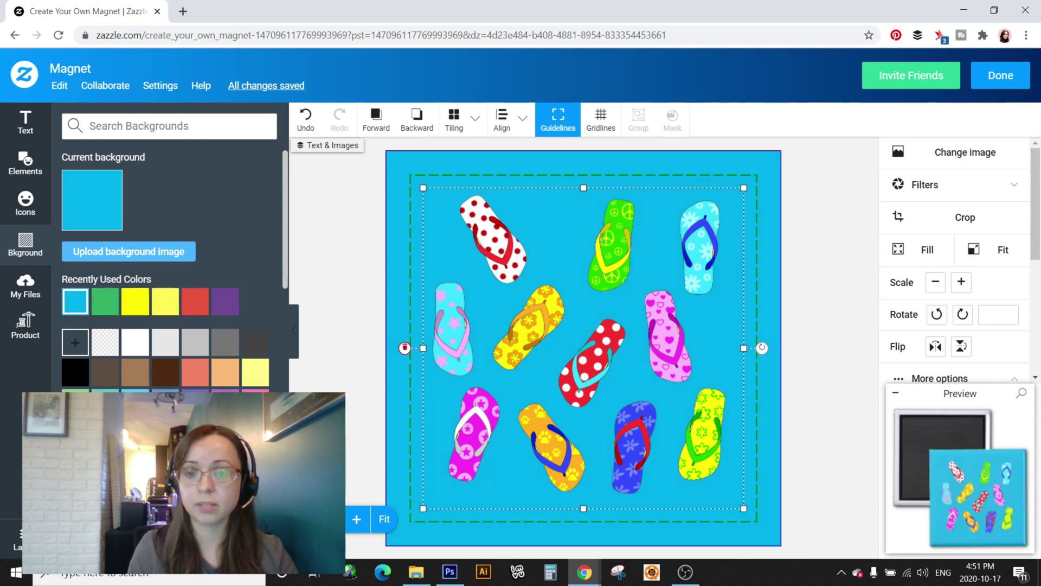
click(165, 434)
click(195, 434)
click(195, 404)
click(225, 404)
click(255, 402)
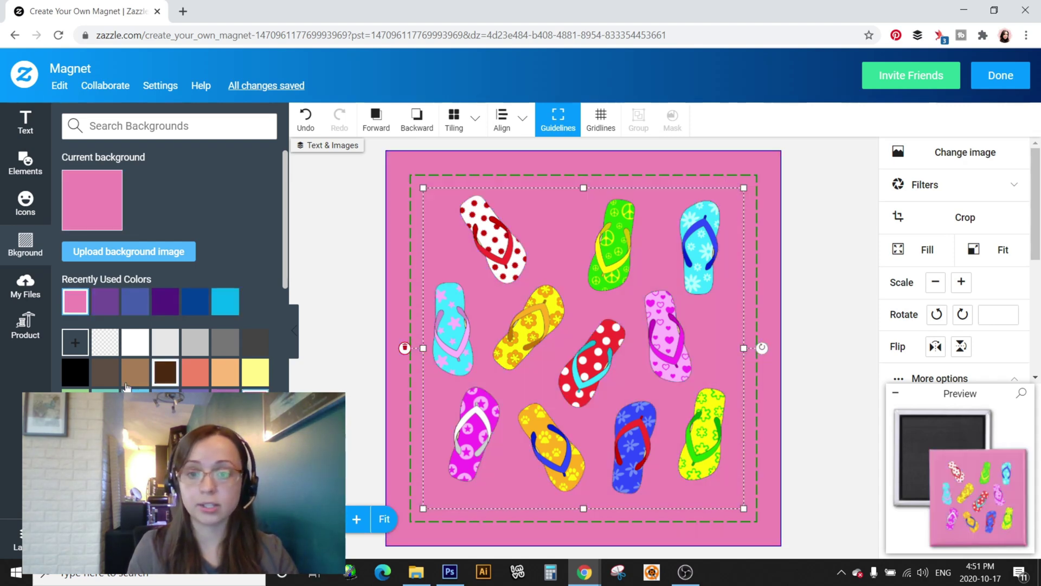
click(105, 432)
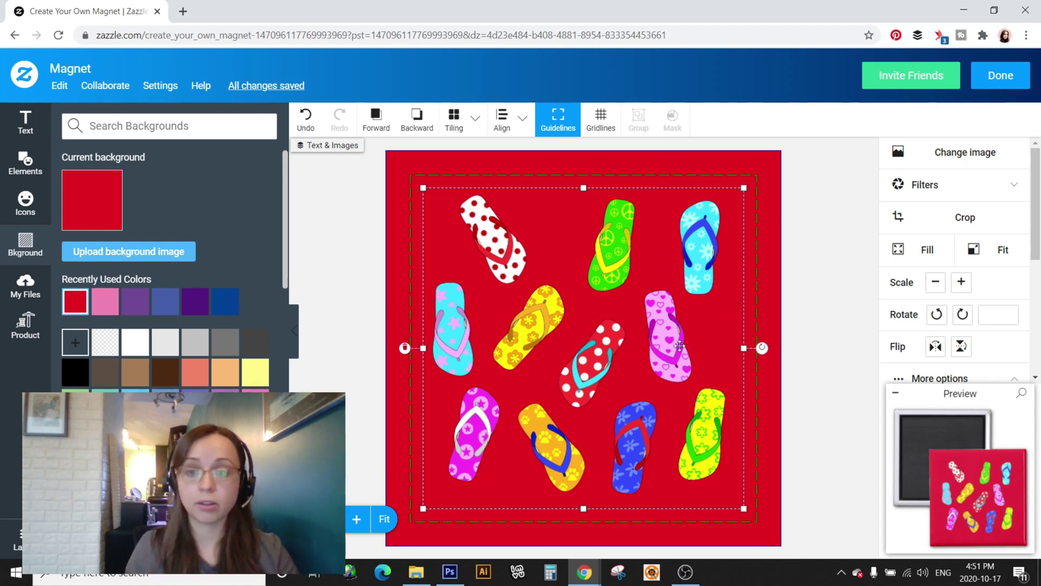
click(939, 196)
Apply the Ipanema filter to the flip-flops and change the background from white to pink to yellow.
scroll(967, 269, down, 5)
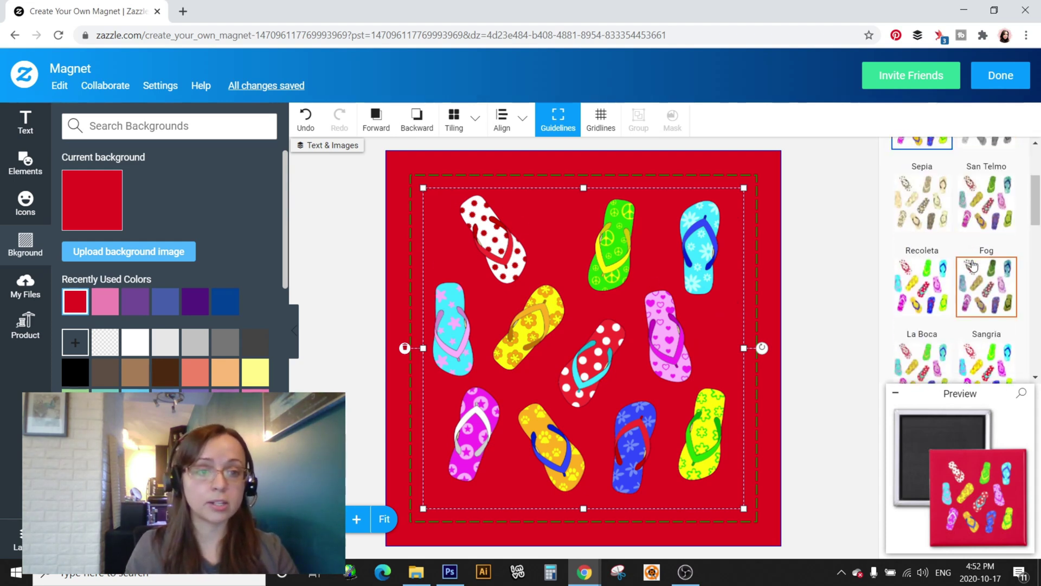
scroll(967, 269, down, 3)
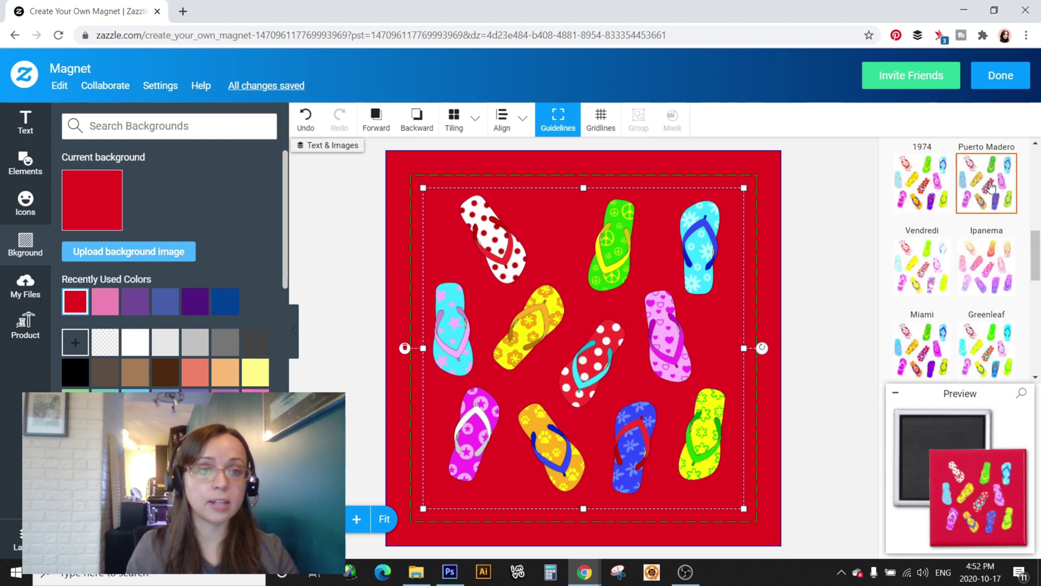
click(989, 278)
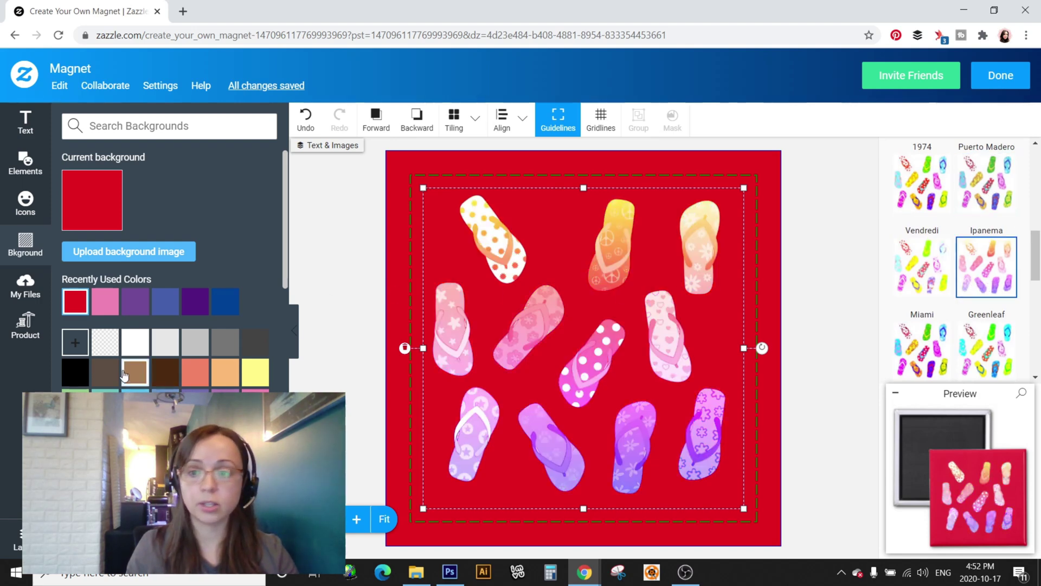
click(135, 344)
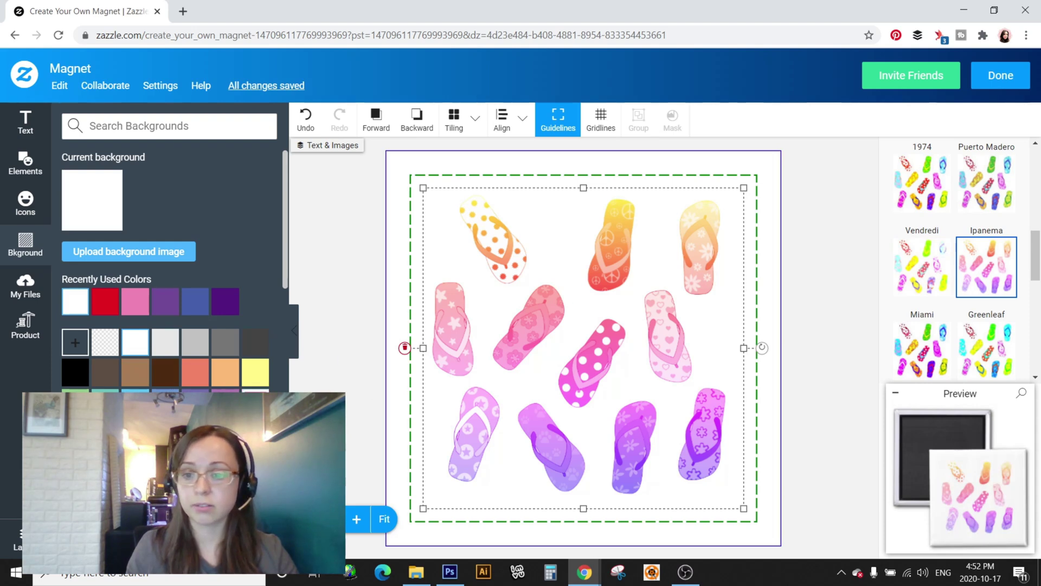
click(135, 302)
click(255, 372)
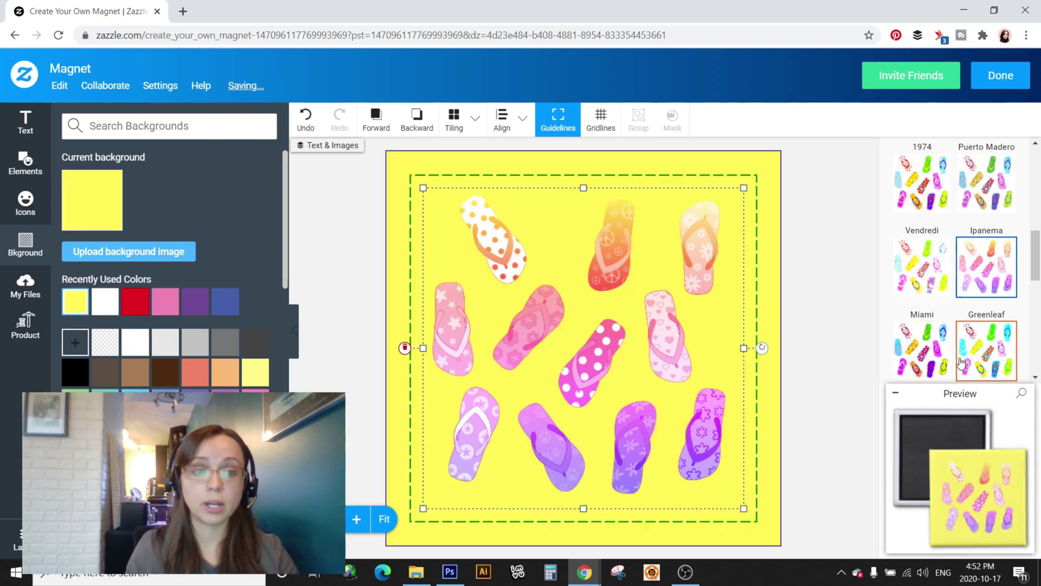
Switch the flip-flops to the Black & White filter.
scroll(985, 348, up, 2)
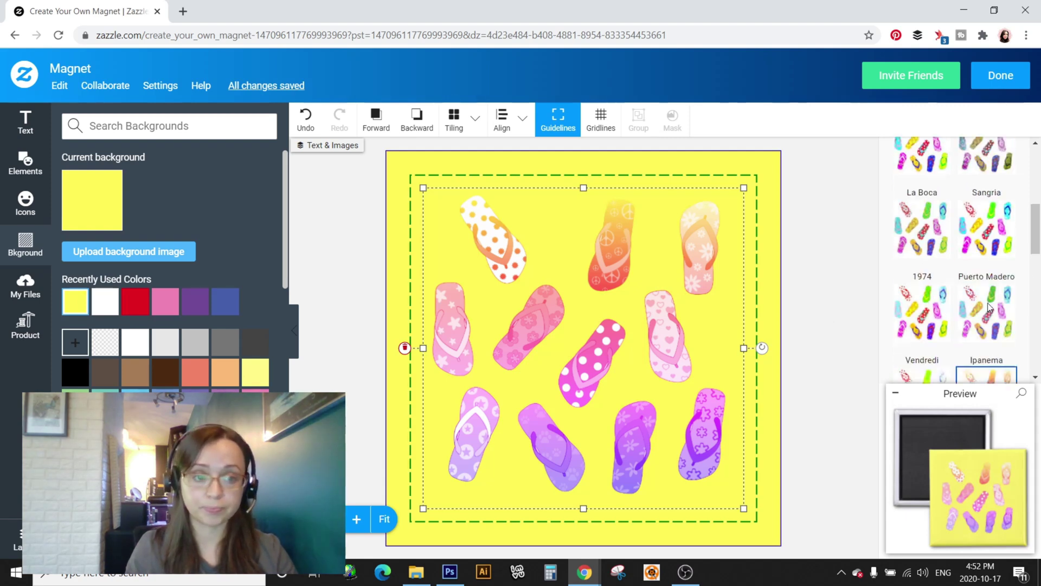
scroll(988, 325, down, 5)
scroll(991, 308, up, 10)
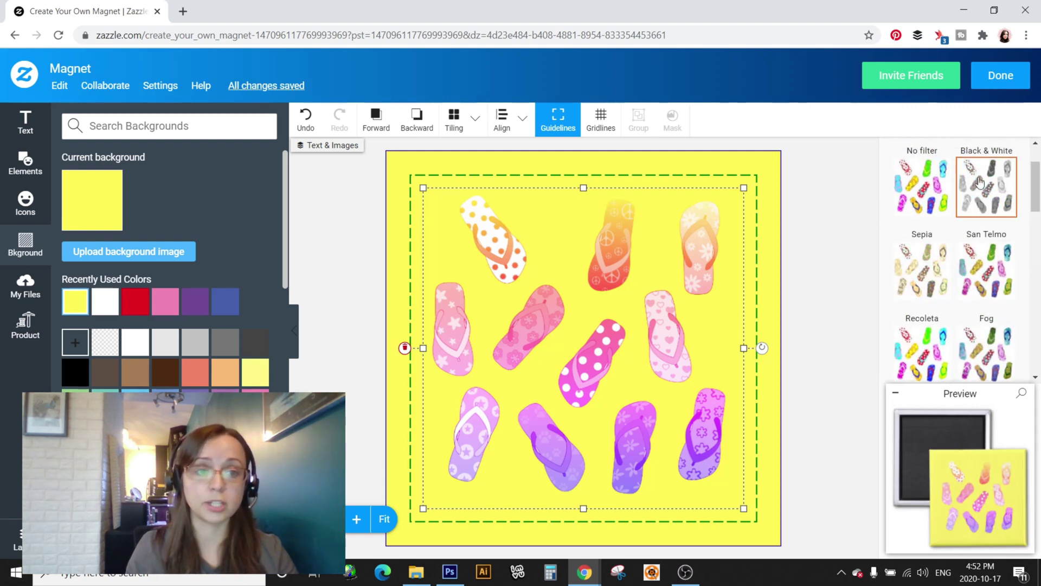
click(986, 187)
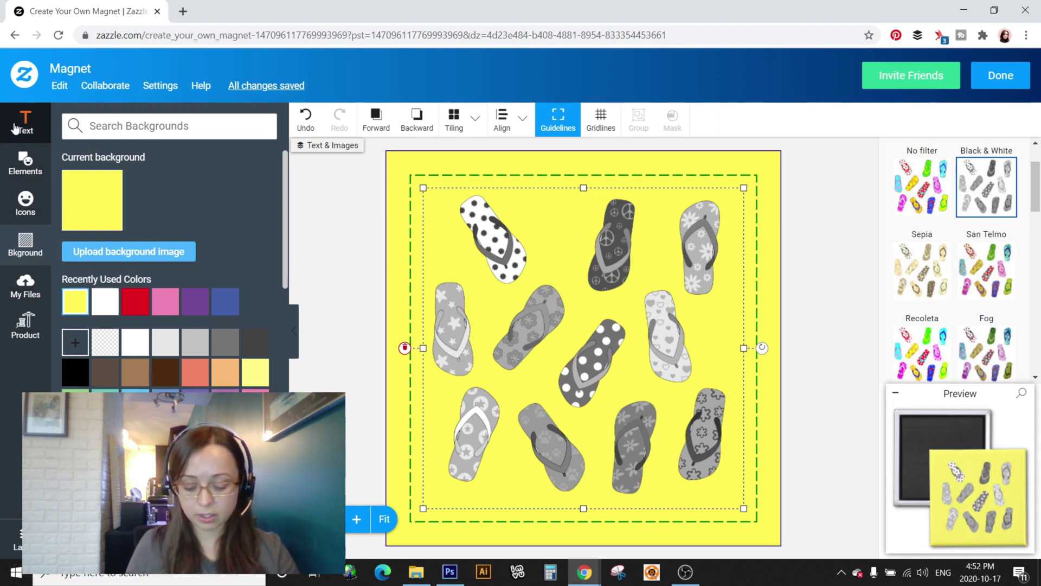
click(19, 538)
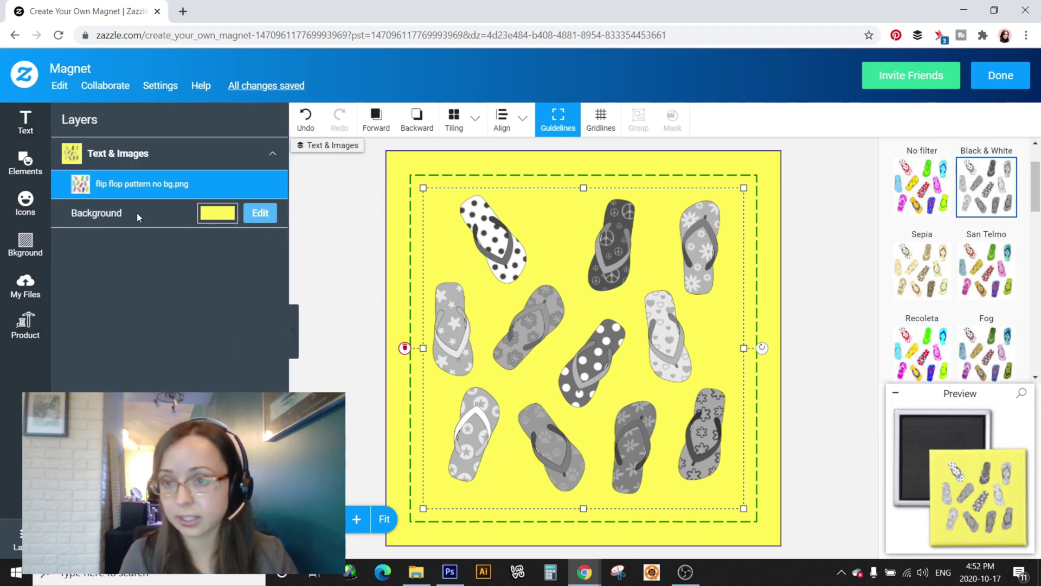
Add the red quatrefoil pattern from uploaded files and send it behind the flip-flops.
click(24, 290)
scroll(116, 380, down, 3)
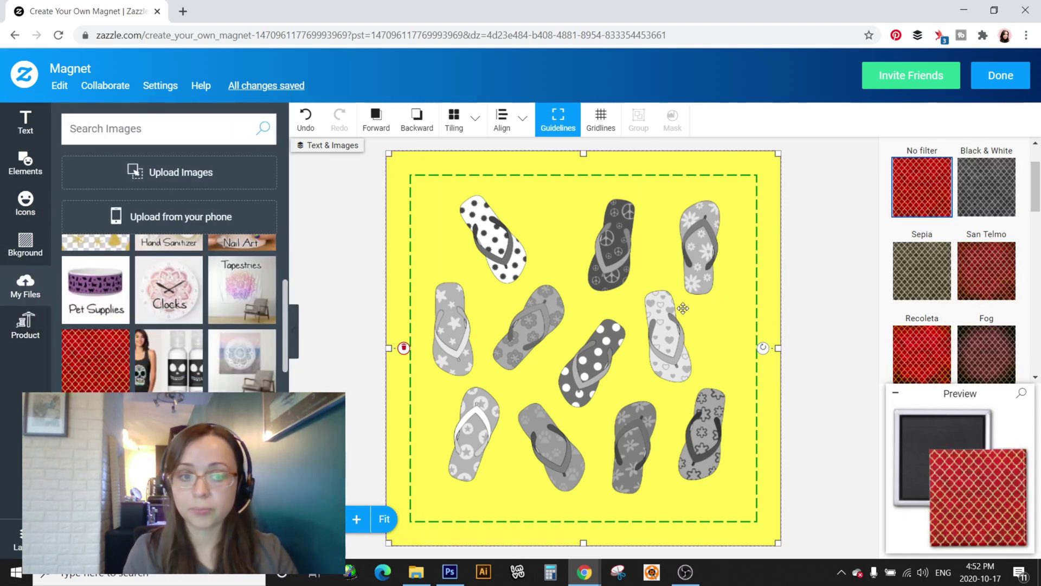
click(410, 127)
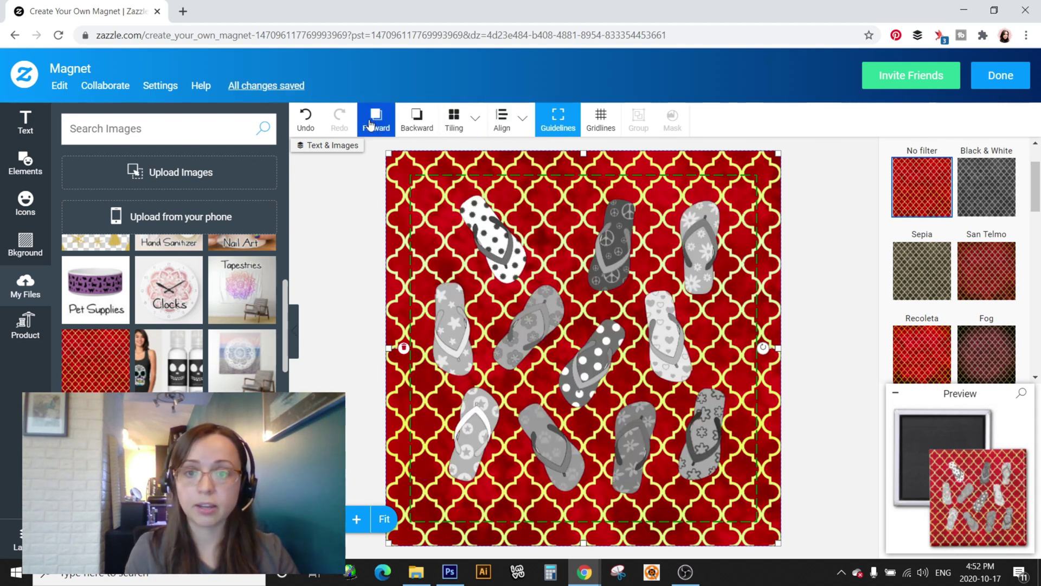
Give the quatrefoil image a Sepia filter and select the flip flop pattern layer.
click(505, 120)
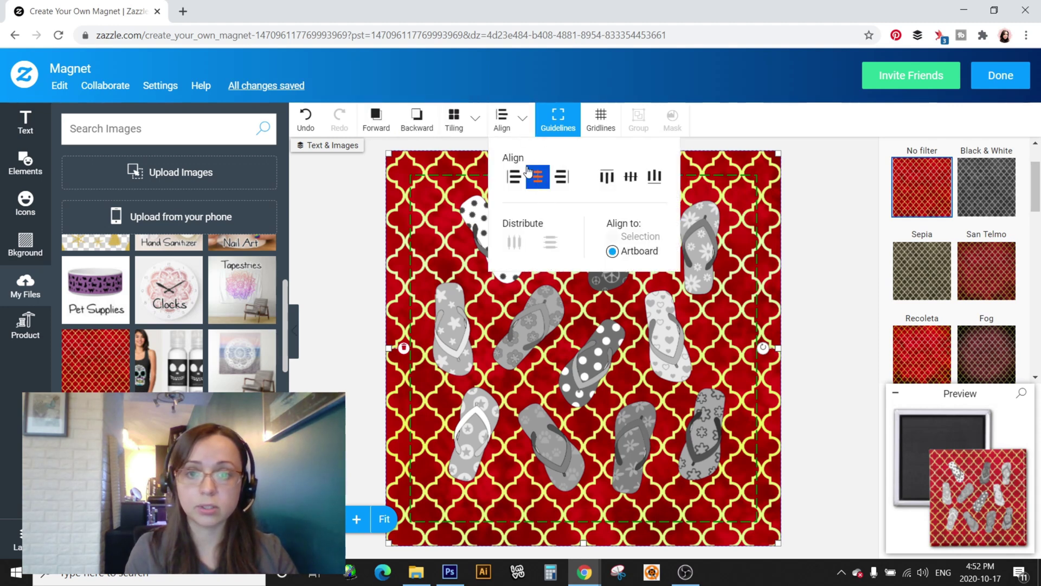
click(502, 120)
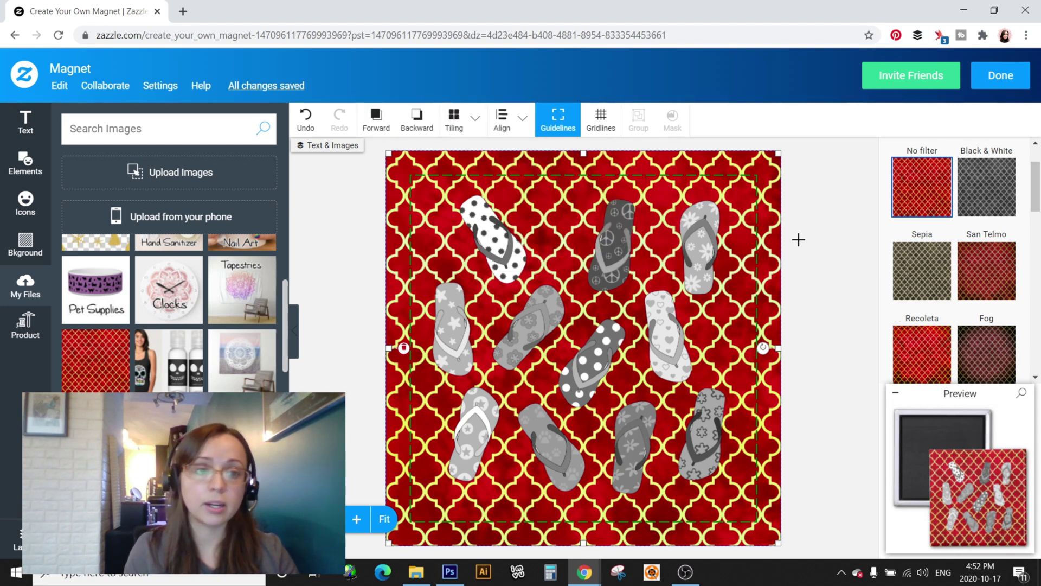
click(944, 267)
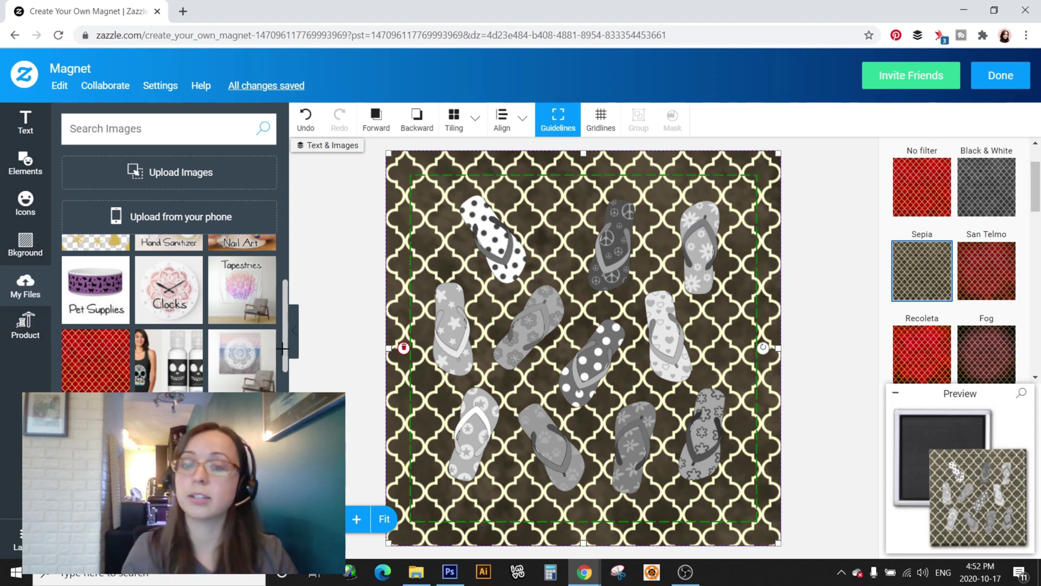
click(19, 539)
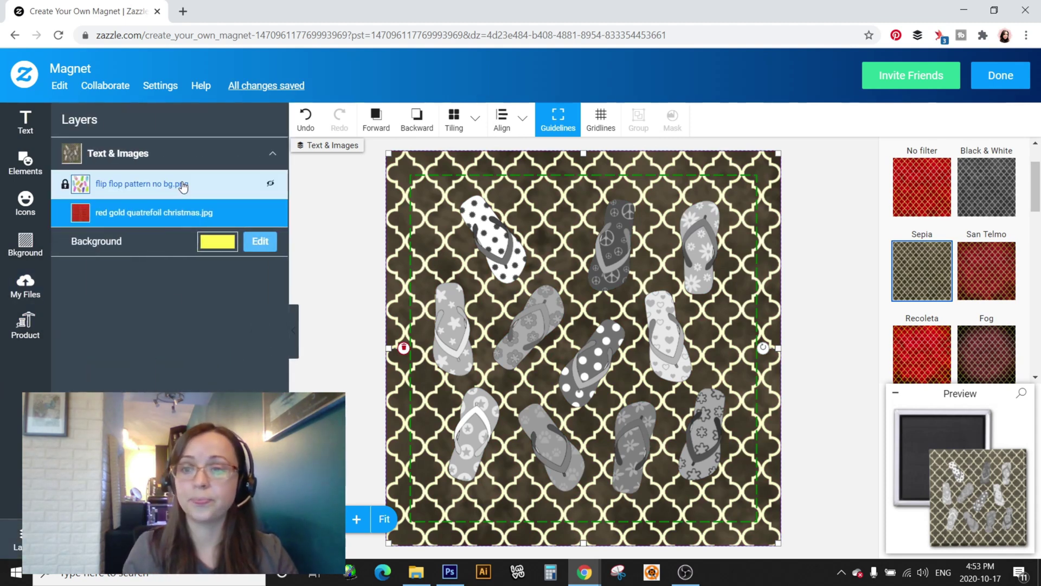
click(412, 209)
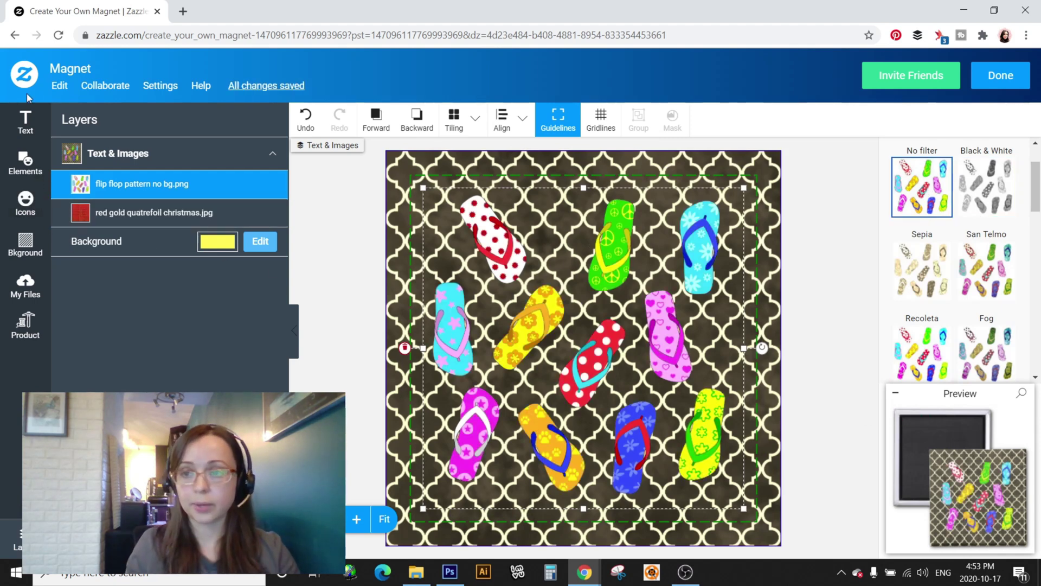
Add 'Your Name' text and move it to the bottom of the magnet.
click(25, 122)
click(117, 142)
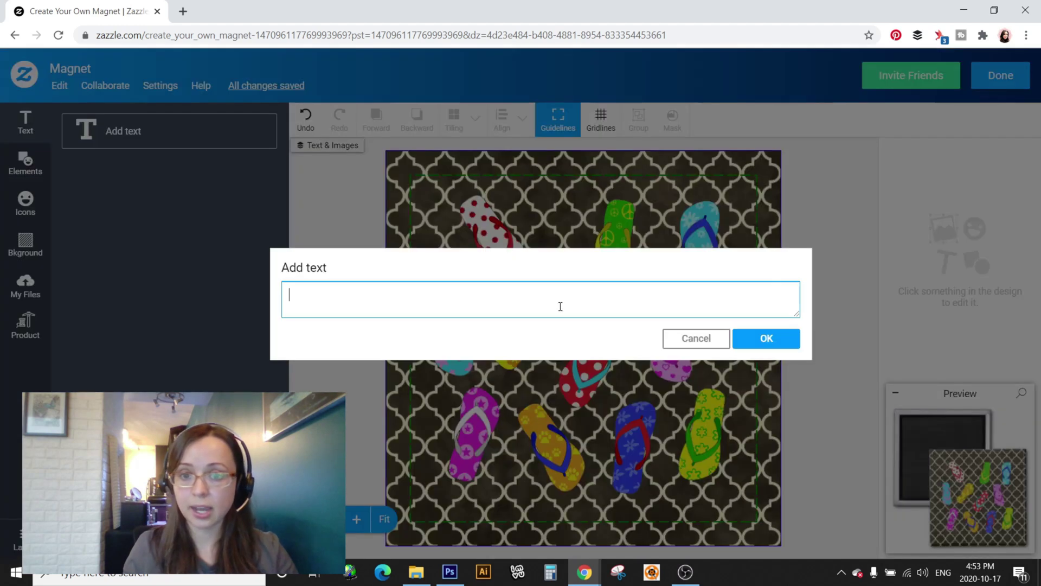
text(Your Name)
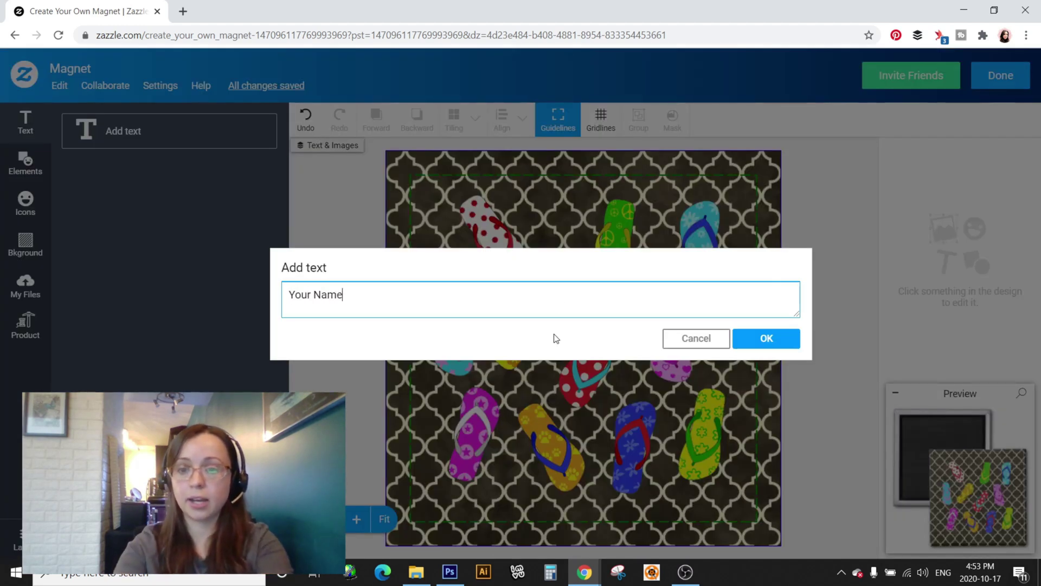
click(754, 338)
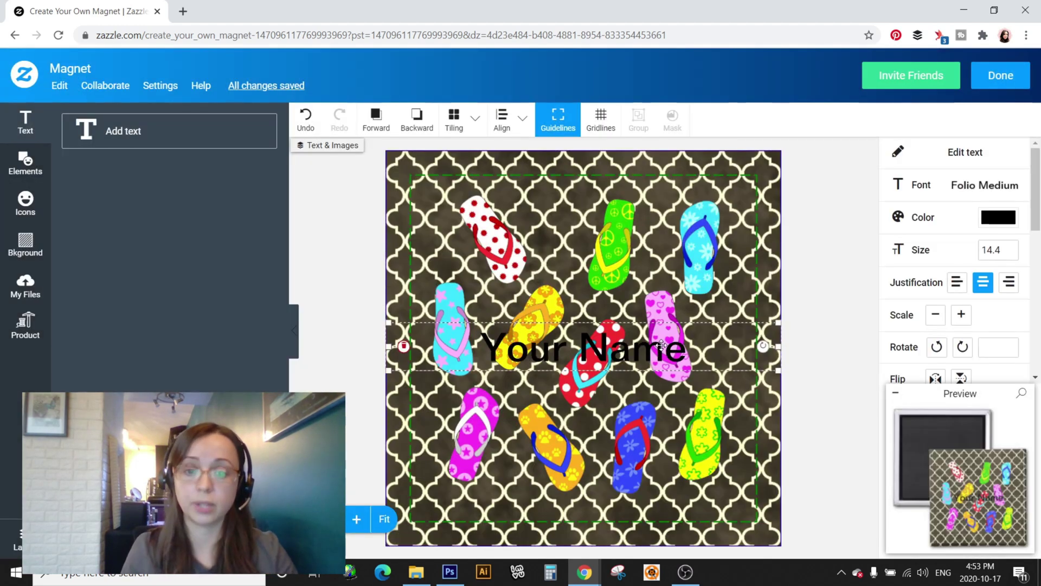
drag(661, 345, 624, 496)
Move the flip-flops up slightly, delete the quatrefoil image and nudge the text lower.
click(636, 416)
drag(636, 416, 636, 394)
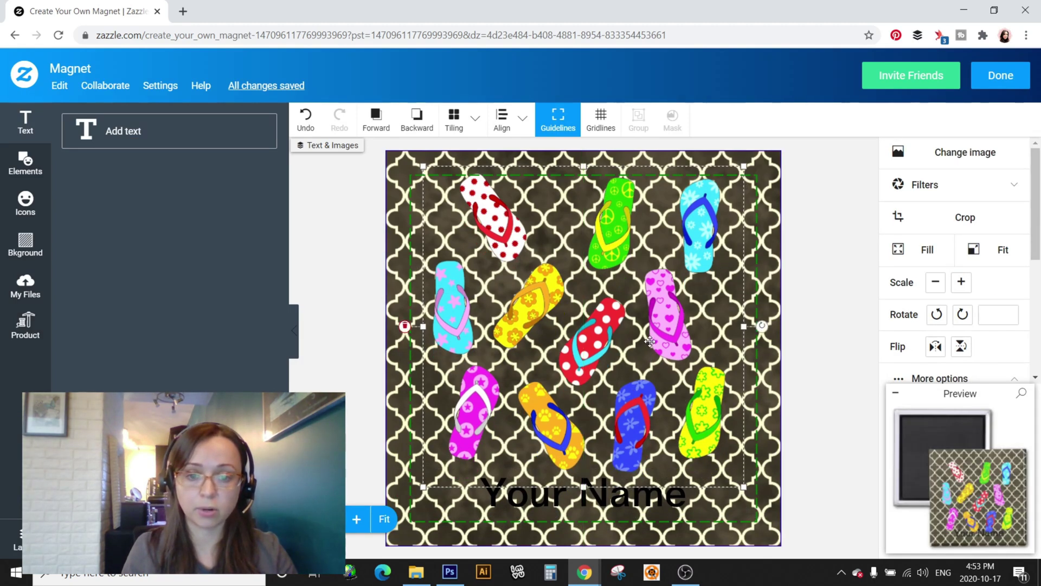
drag(744, 541, 743, 537)
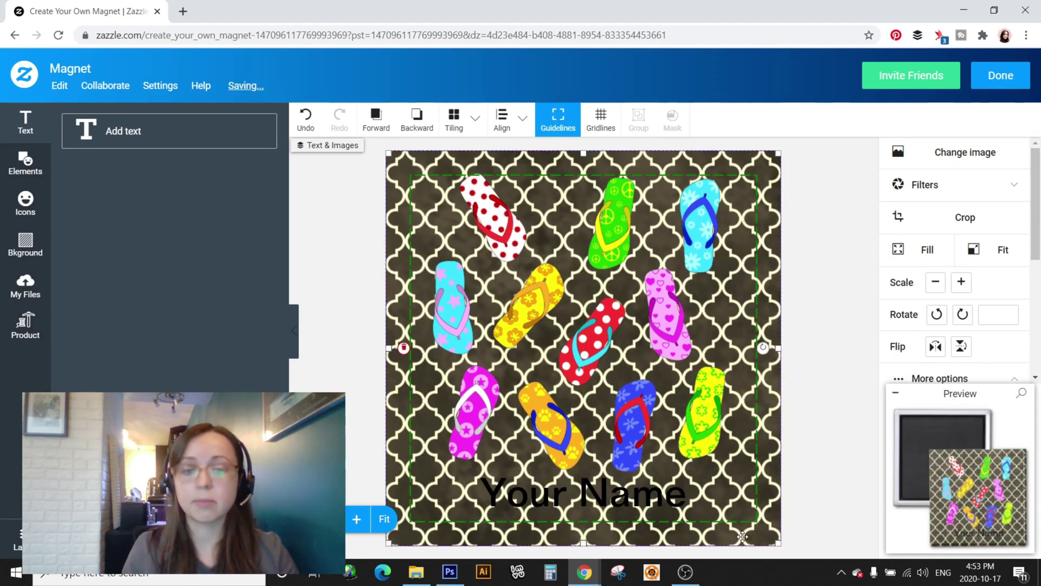
key(Delete)
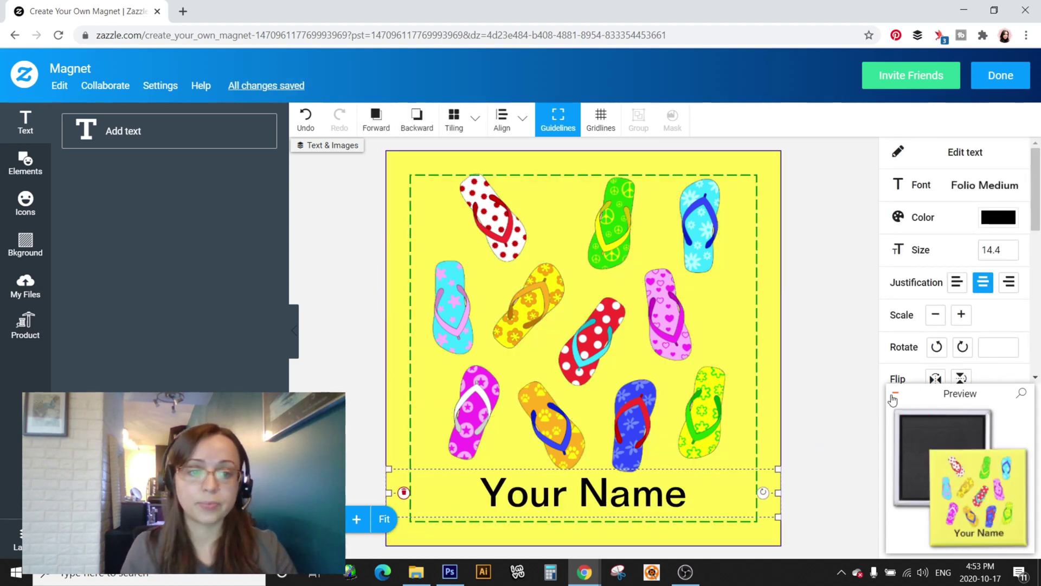
drag(641, 484, 641, 486)
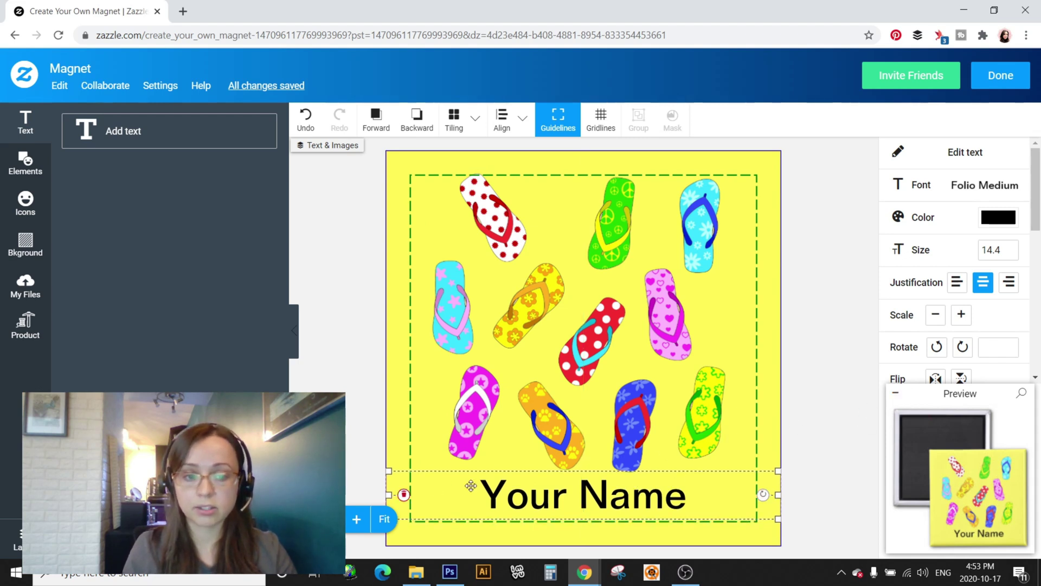
click(896, 401)
Make the text a template object labelled Name with URL parameter 'name', then finish editing.
scroll(960, 412, down, 3)
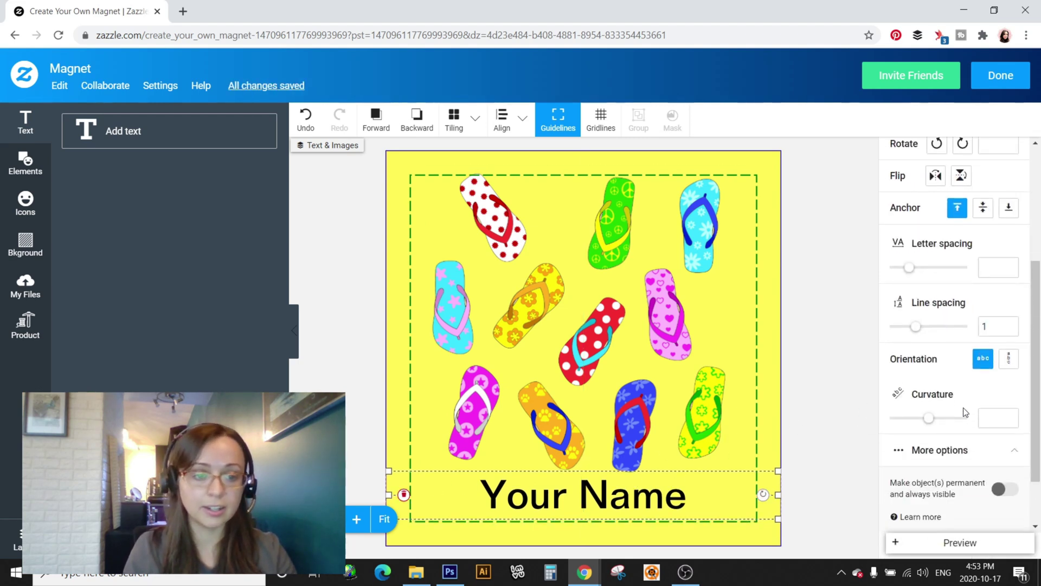
scroll(937, 449, down, 1)
scroll(937, 449, down, 1)
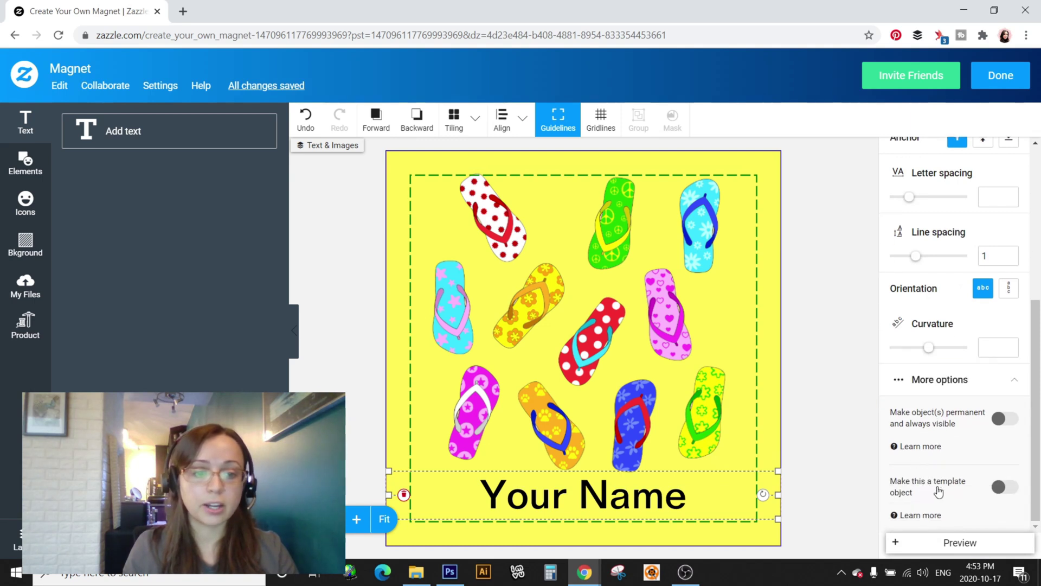
click(998, 488)
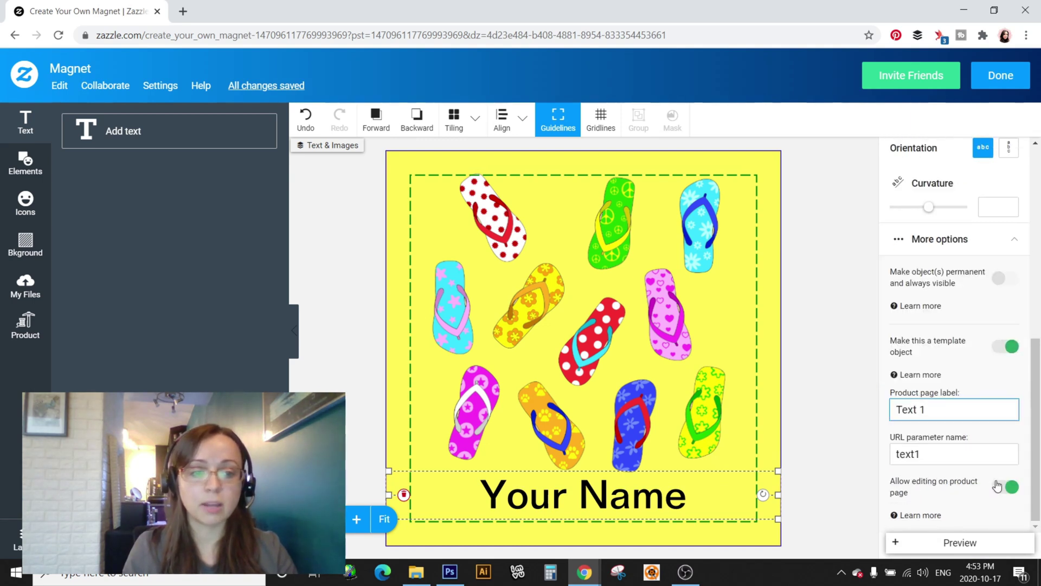
triple_click(950, 409)
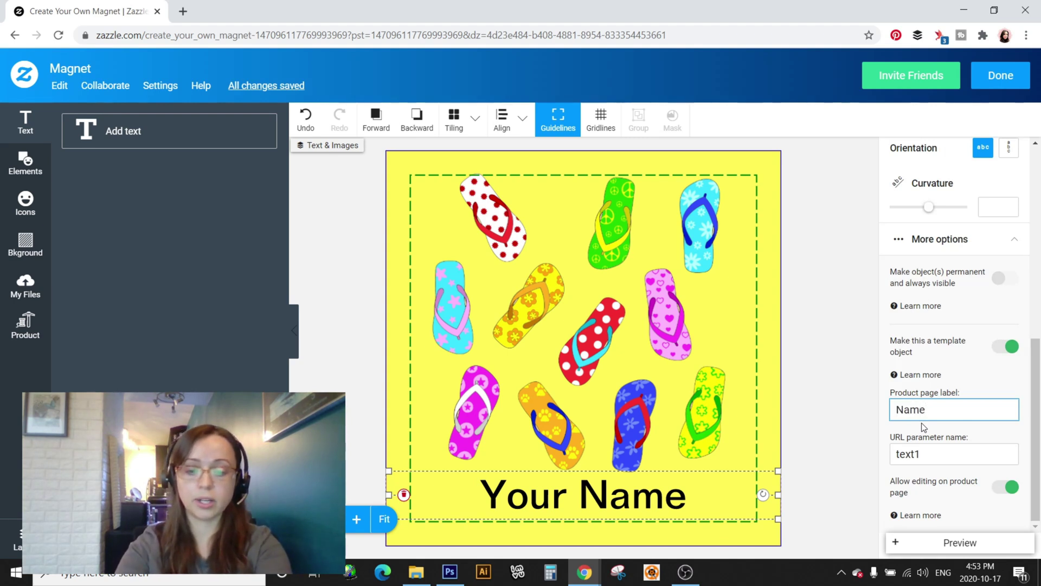
drag(920, 454, 898, 457)
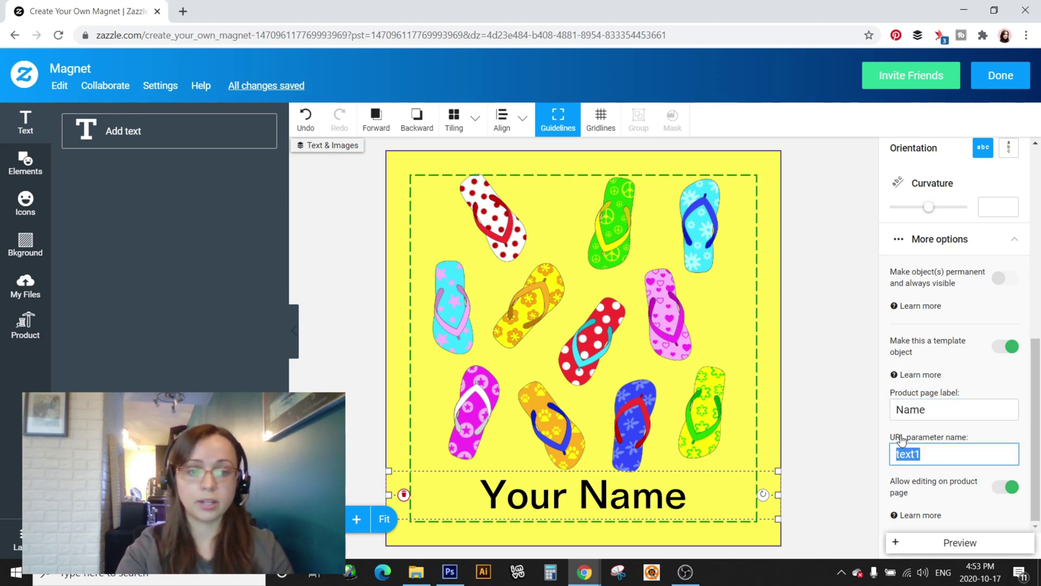
text(name)
click(894, 404)
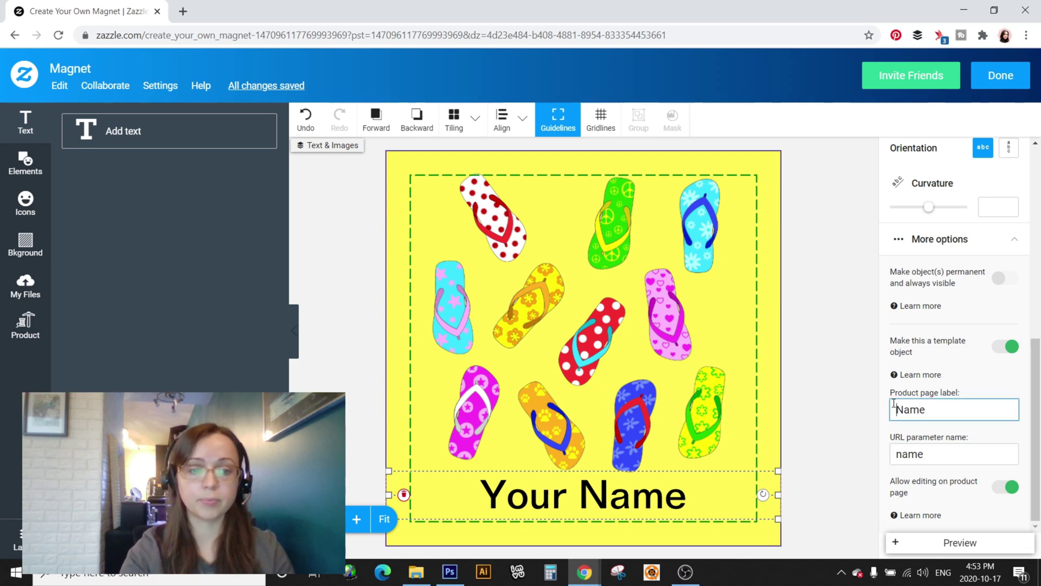
click(991, 81)
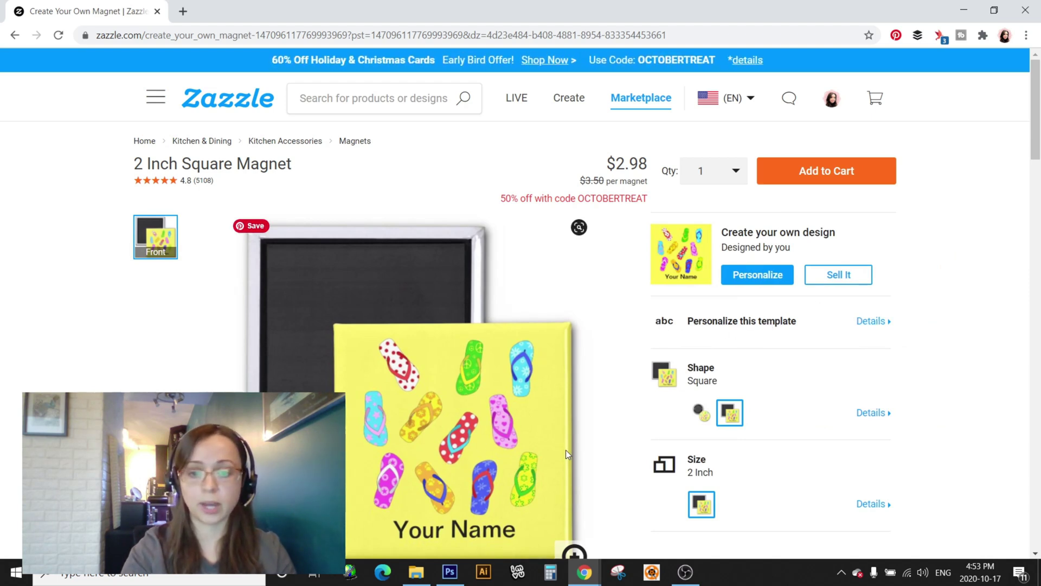
Personalize the template by replacing 'Your Name' with a first name, then reopen the full editor.
click(771, 327)
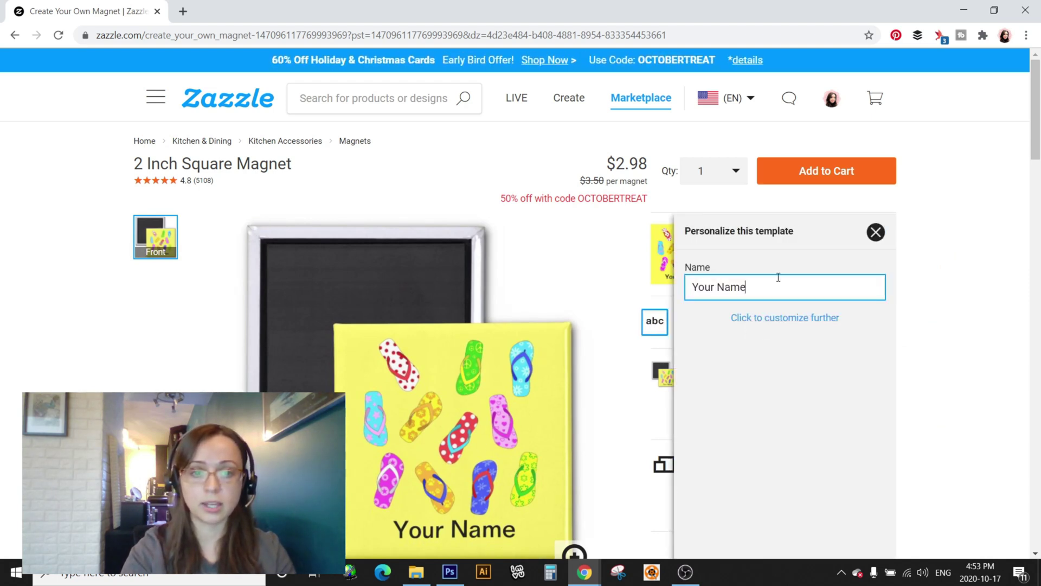
drag(779, 277, 687, 282)
text(ju)
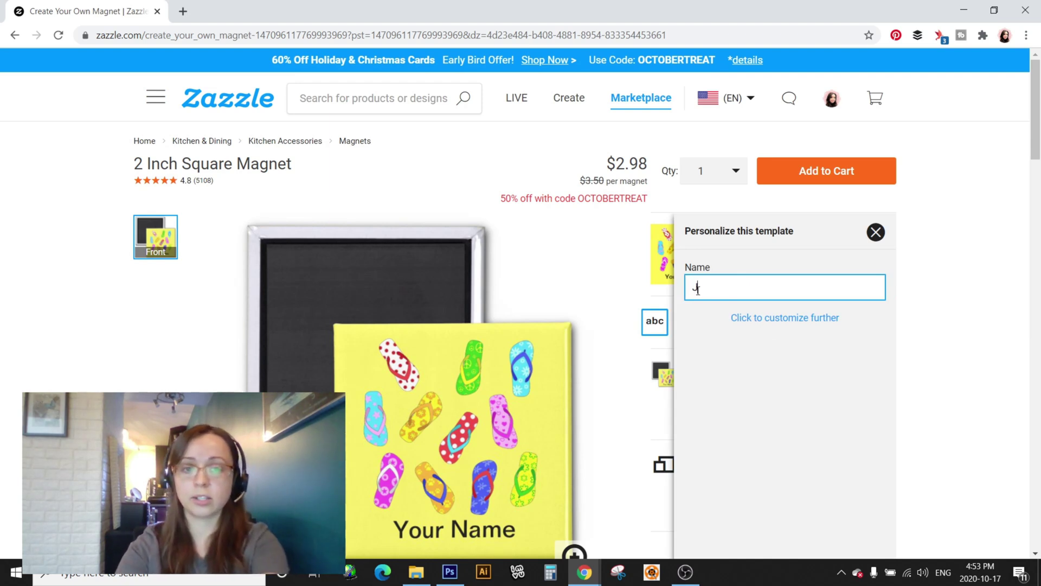
click(980, 378)
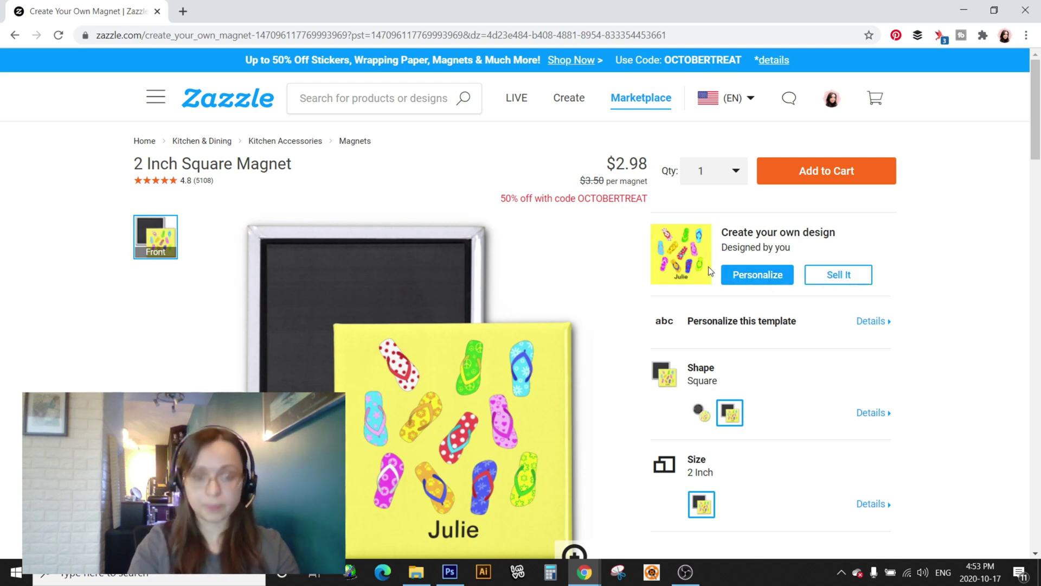
click(765, 276)
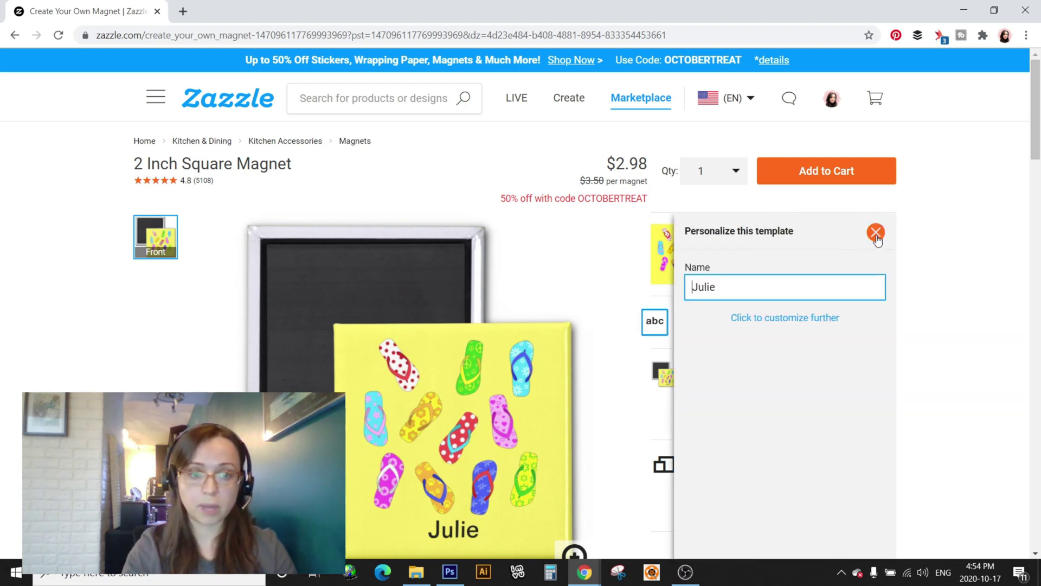
click(858, 301)
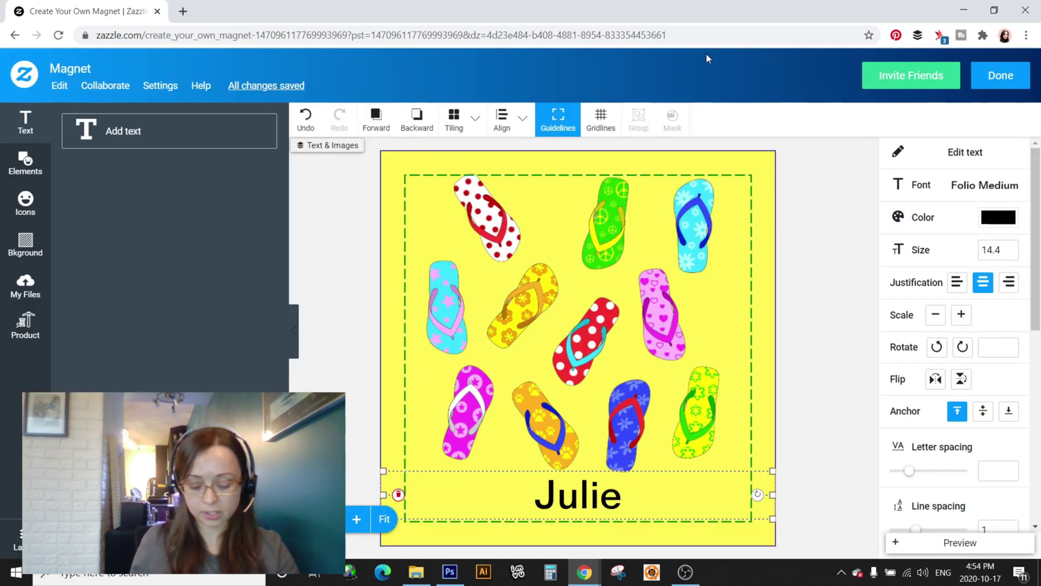
Select the flip flop pattern layer, select all objects and copy them via Edit > Copy.
click(20, 537)
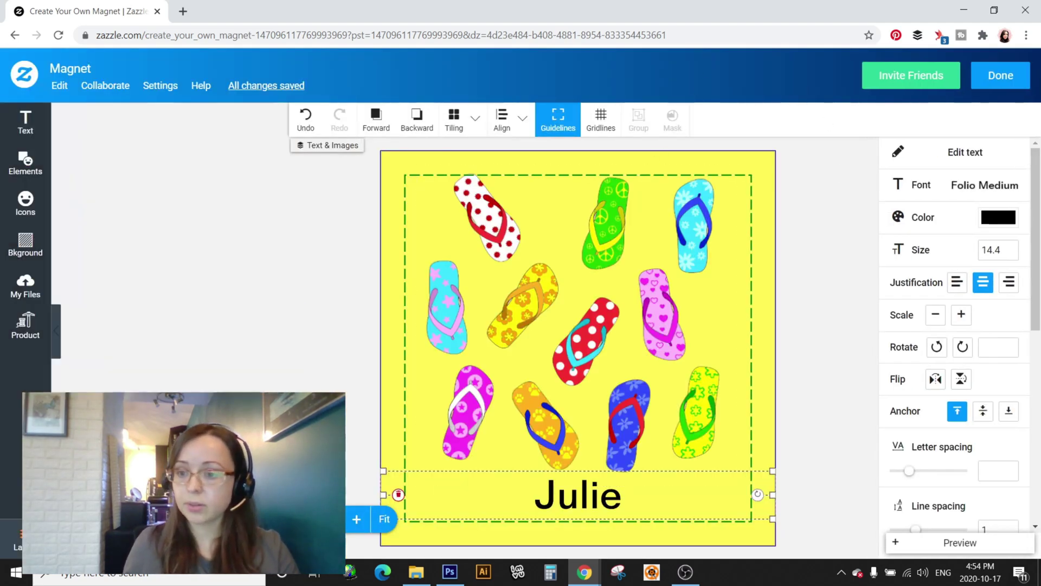
click(145, 163)
click(146, 162)
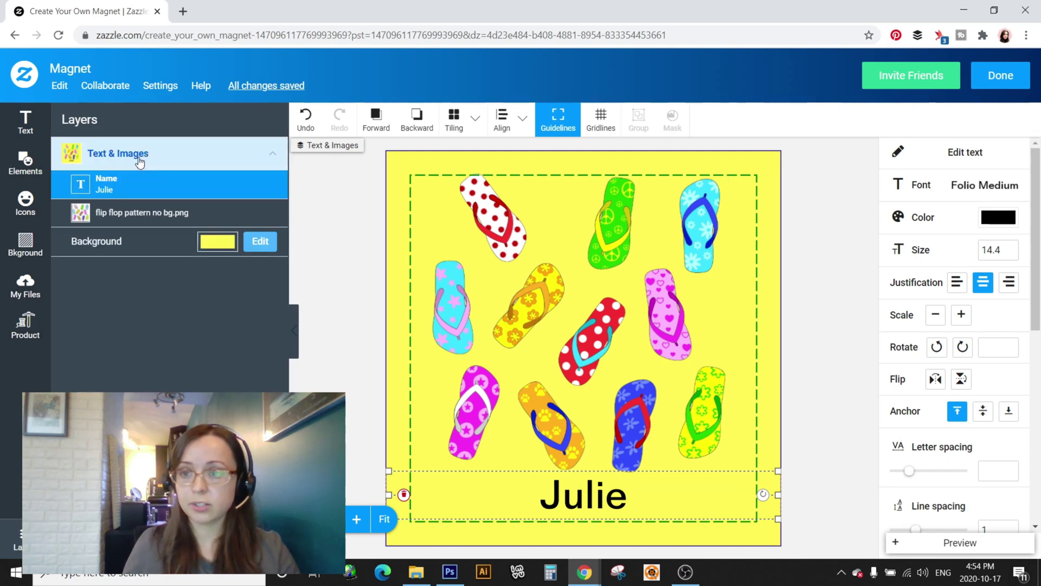
click(158, 213)
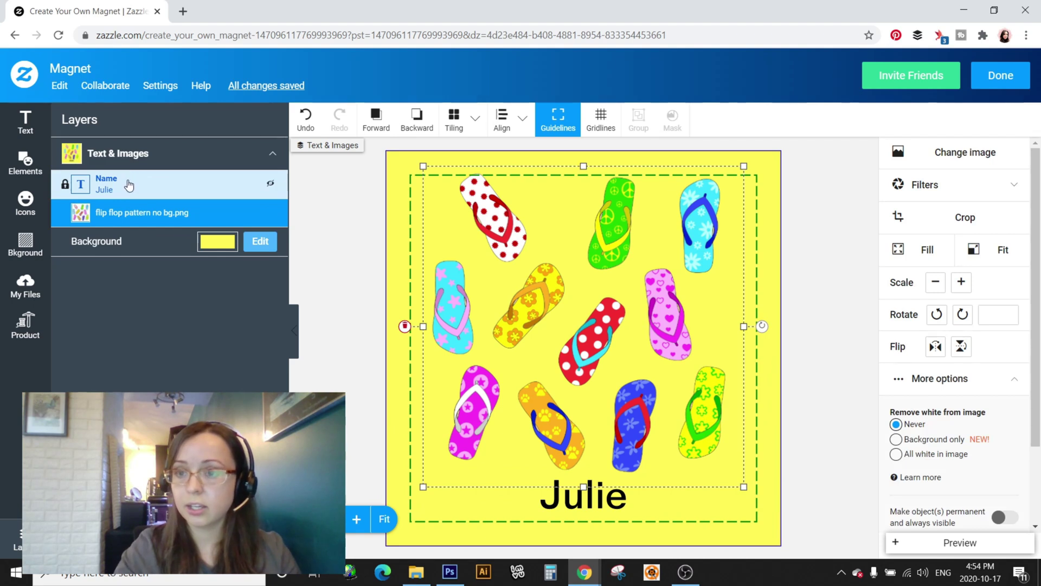
click(60, 85)
click(78, 106)
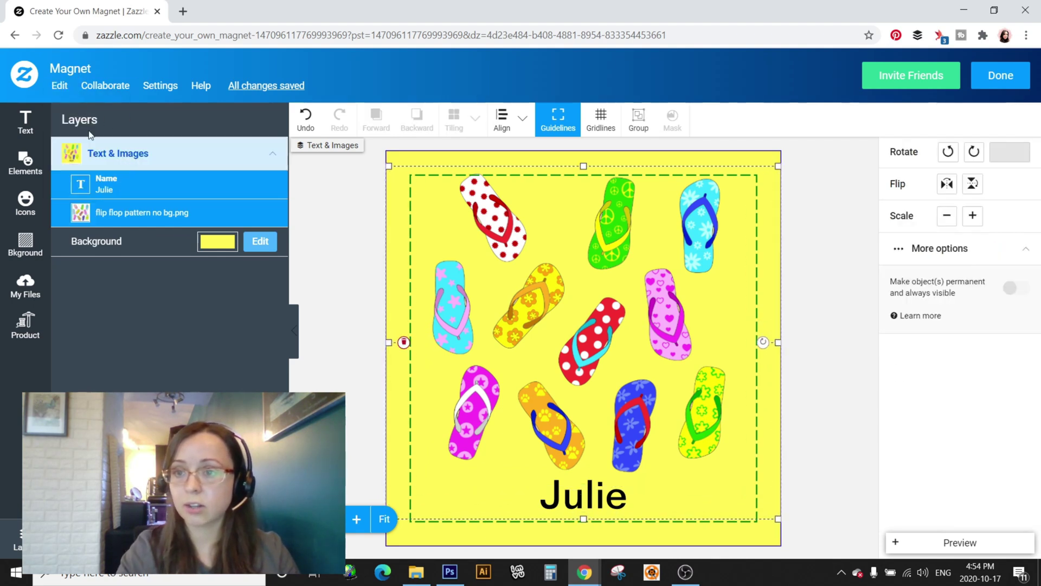
click(60, 85)
click(72, 168)
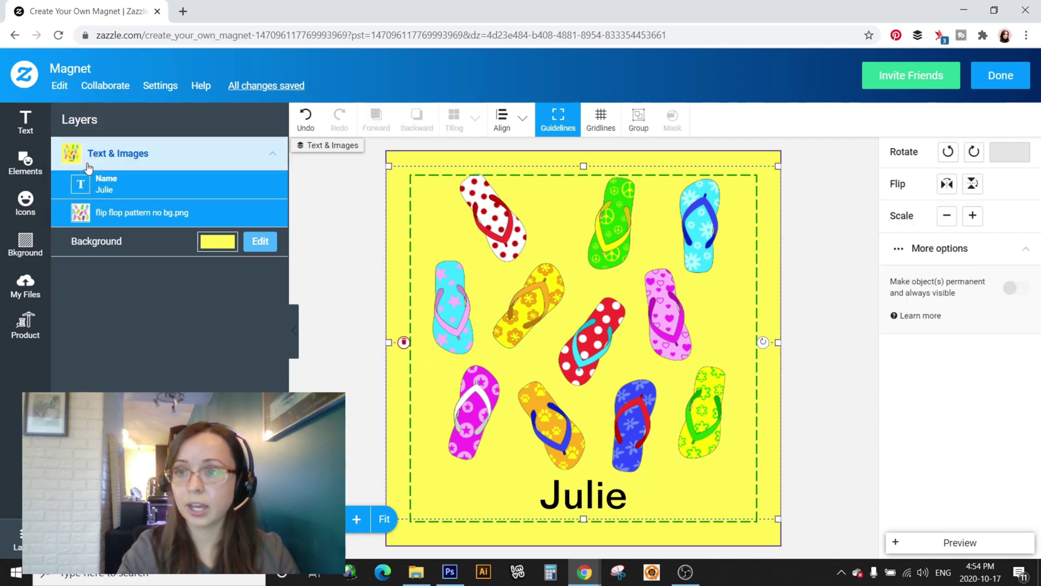
In a new tab, start a blank 16x16 throw pillow from Zazzle's Create Your Own pillows catalogue.
click(183, 12)
text(zazzle.com)
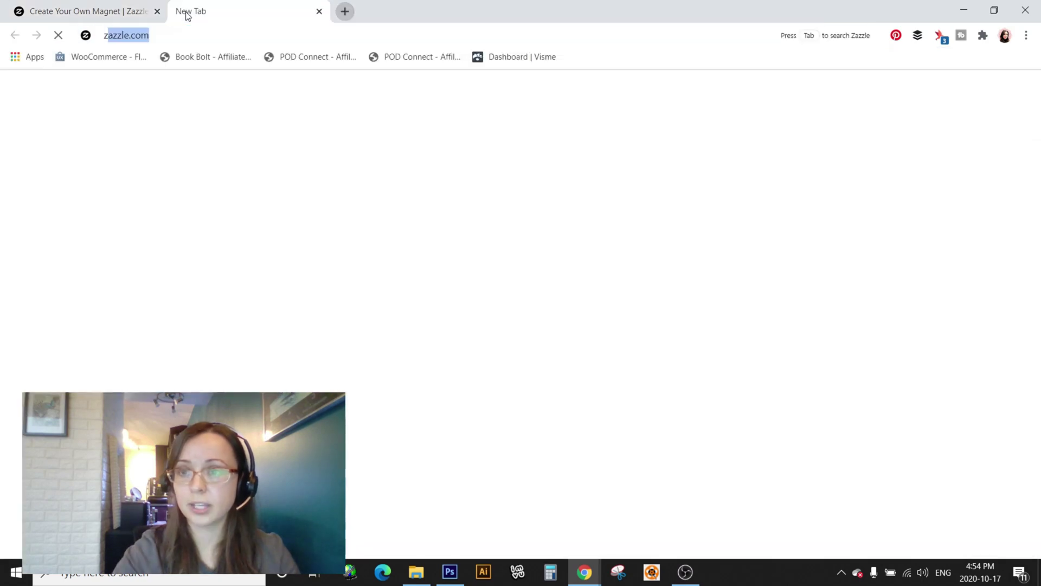
key(Return)
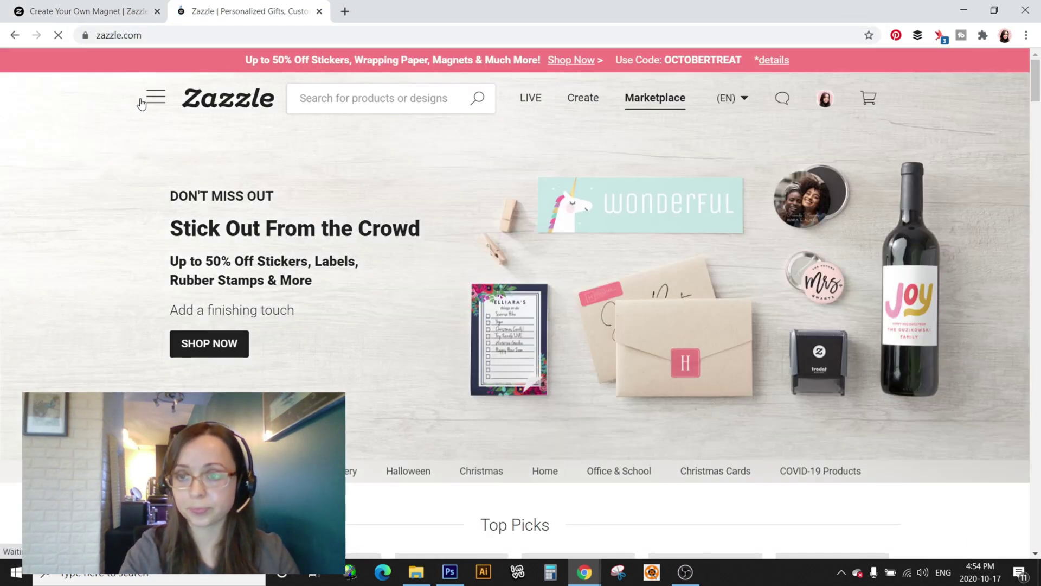
click(158, 104)
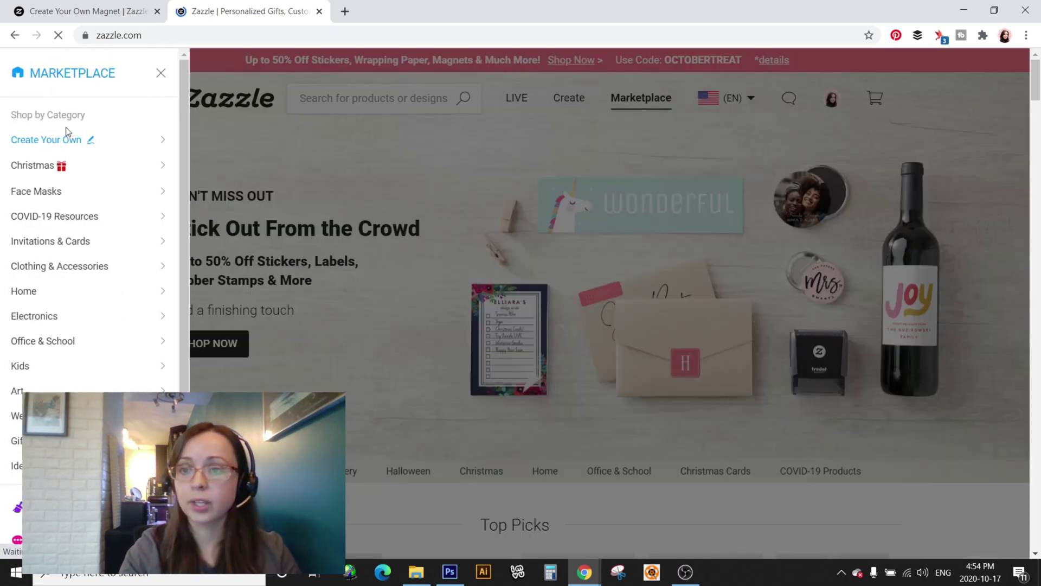
mouse_move(80, 151)
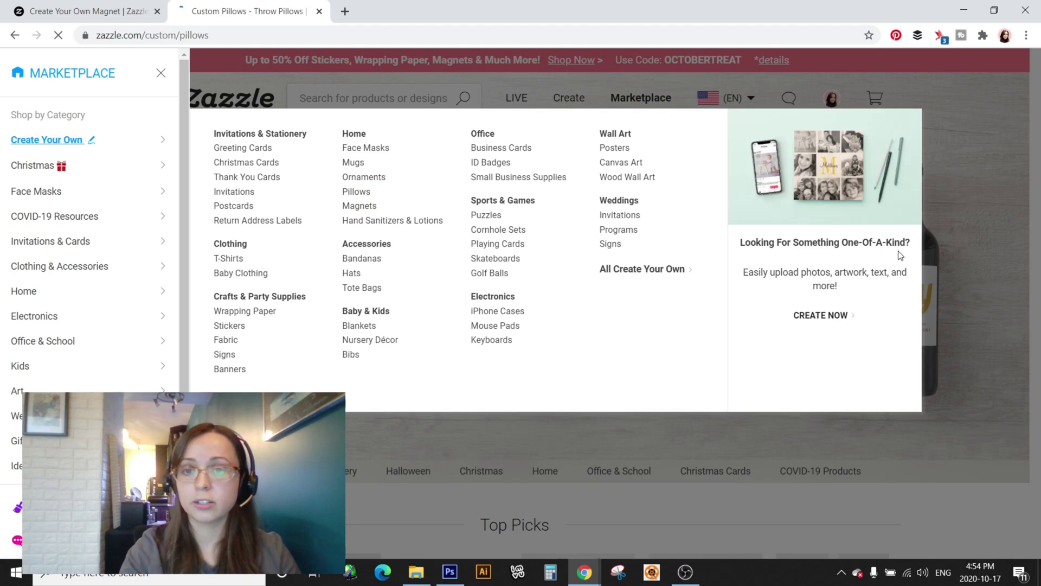
scroll(646, 337, down, 6)
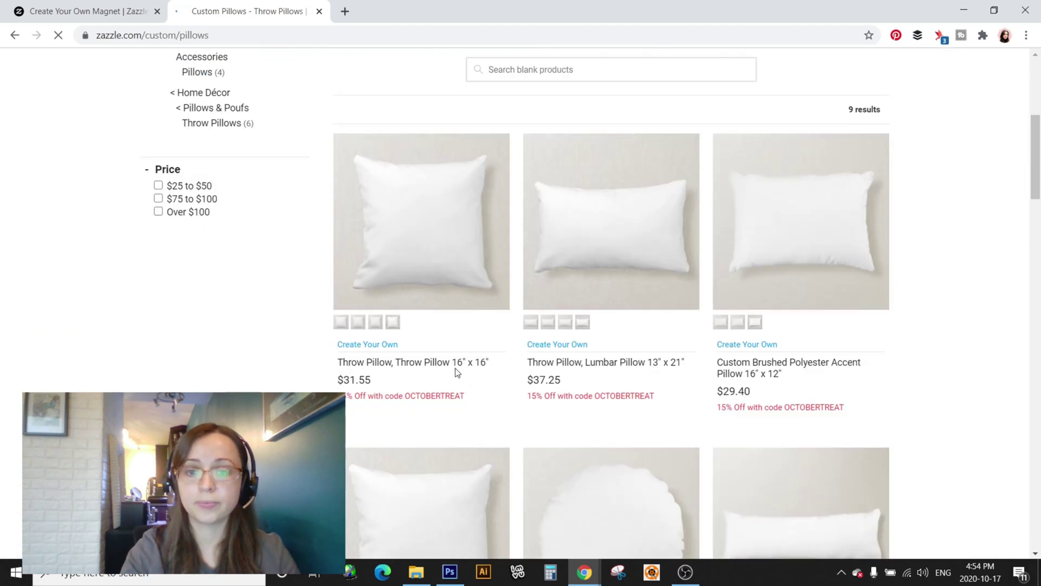
click(367, 347)
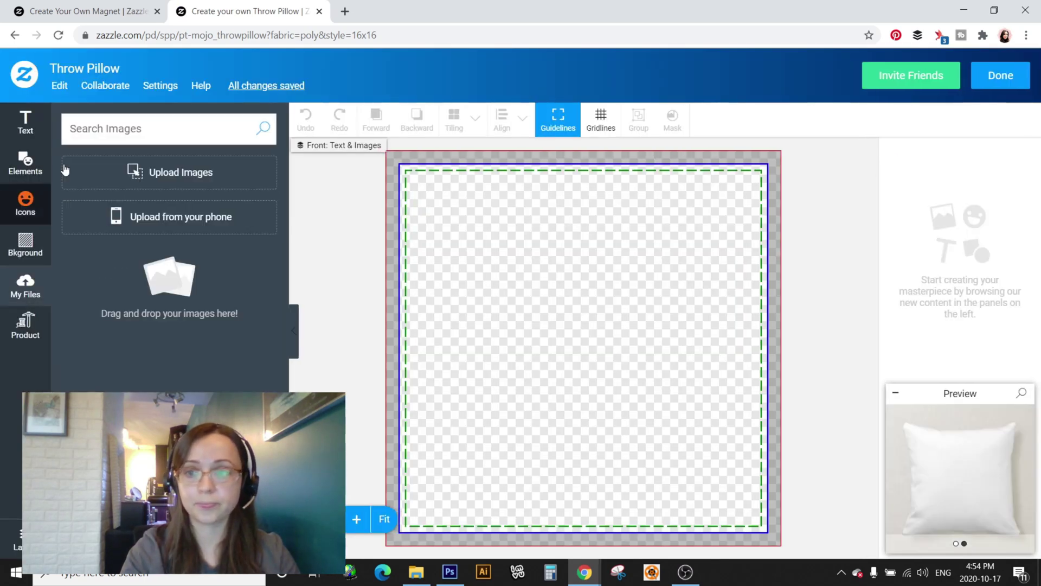
Paste the flip-flop pattern and name onto the pillow and give it a yellow background.
click(61, 86)
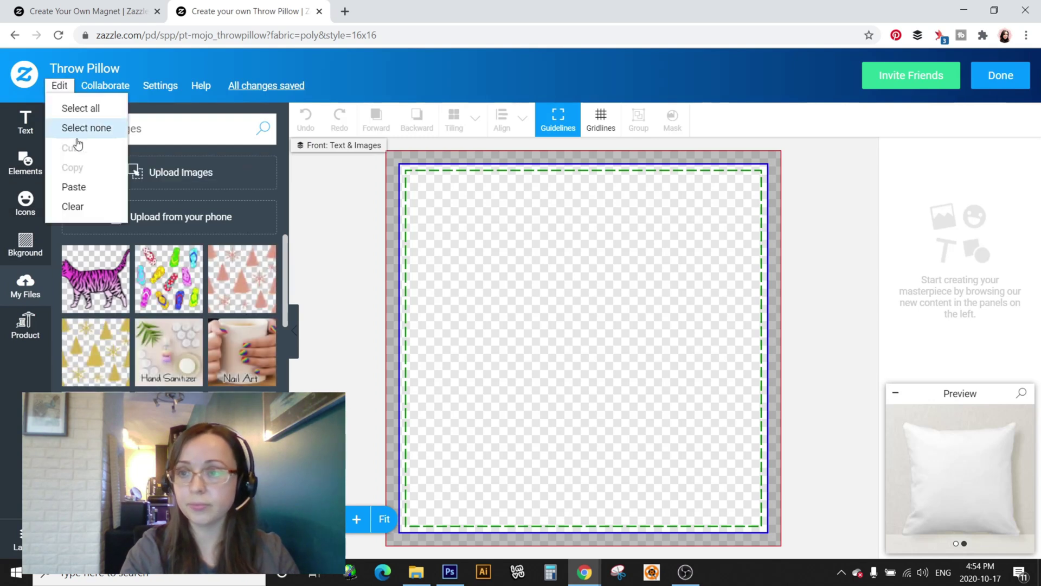
click(76, 184)
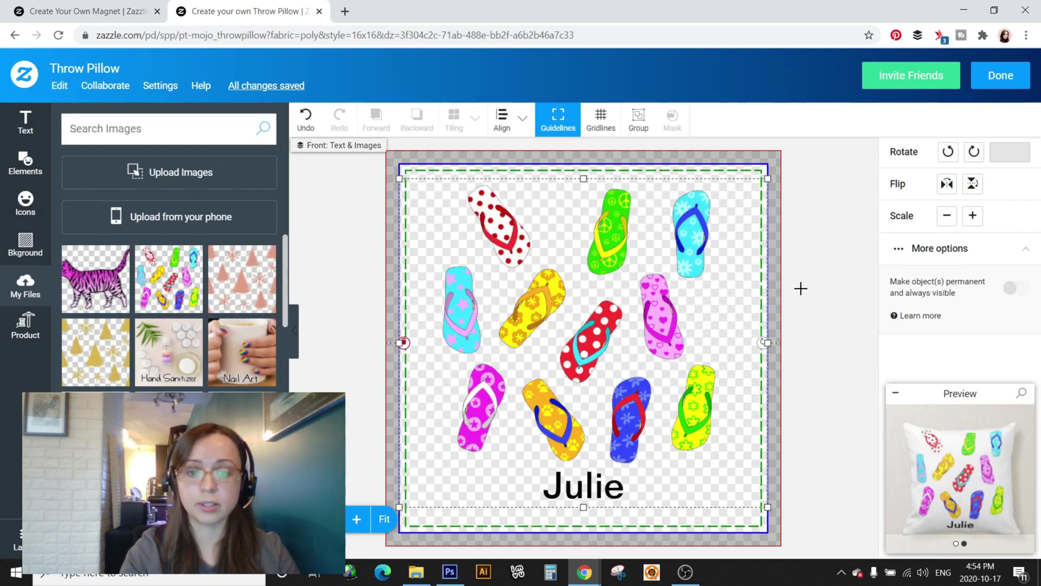
click(22, 537)
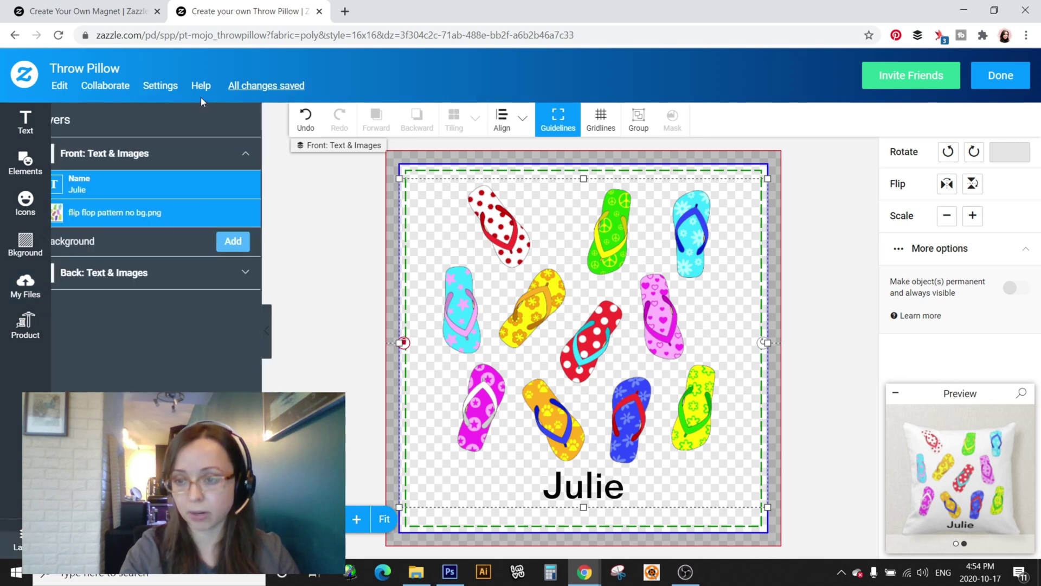
click(233, 241)
click(255, 282)
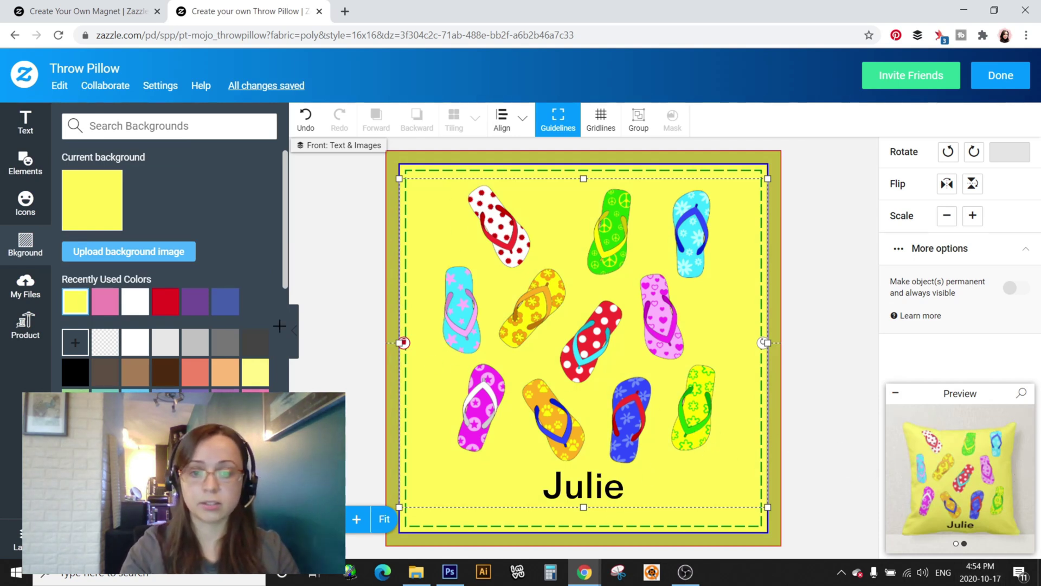
Return to the magnet design and nudge the pattern and name slightly left and down.
click(22, 540)
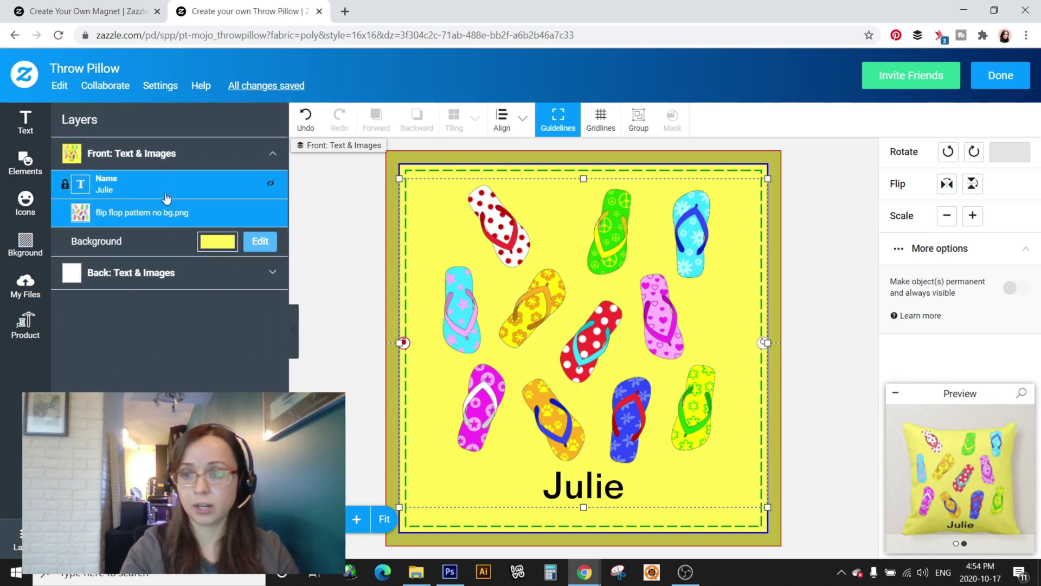
click(108, 15)
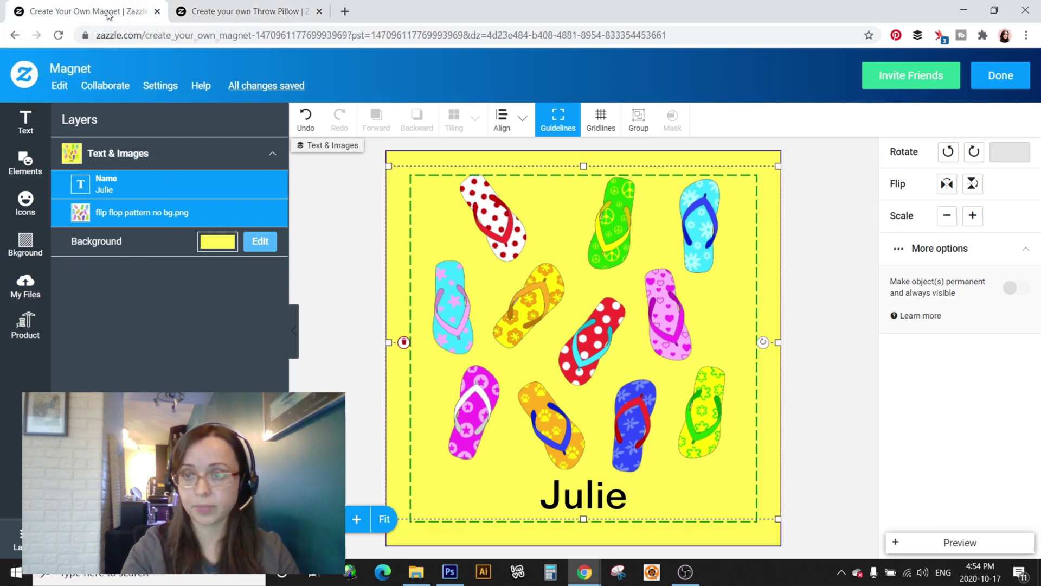
click(214, 15)
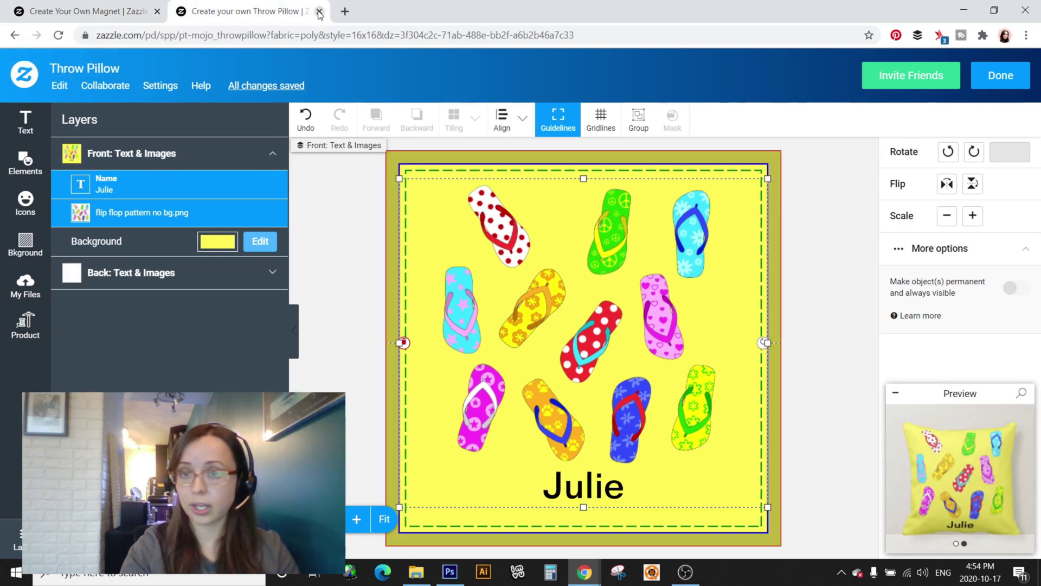
click(103, 12)
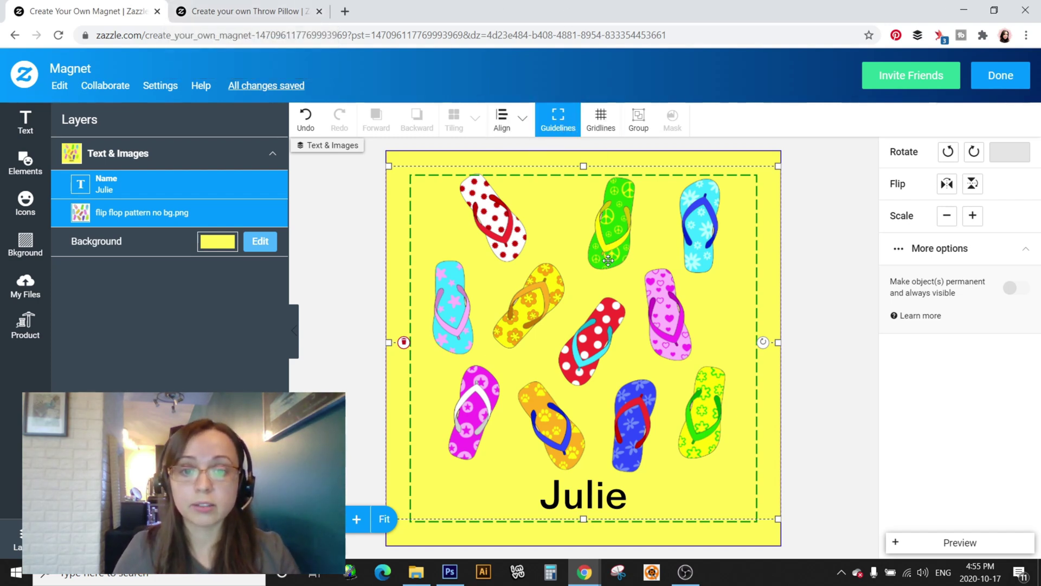
drag(610, 263, 610, 270)
Move the flip-flop pattern up slightly and drag the name text from the bottom to the middle.
click(137, 216)
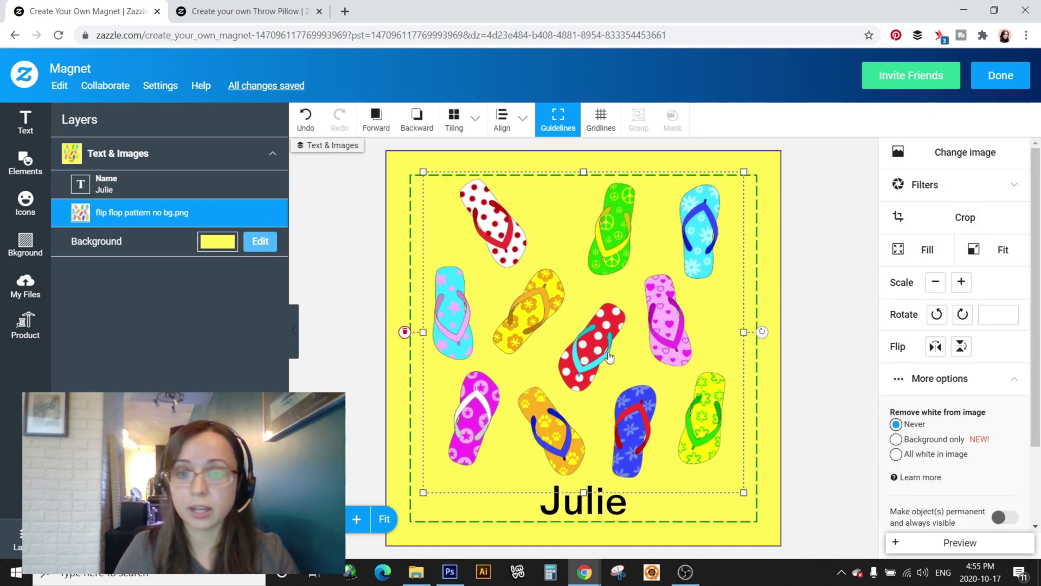
drag(609, 359, 608, 374)
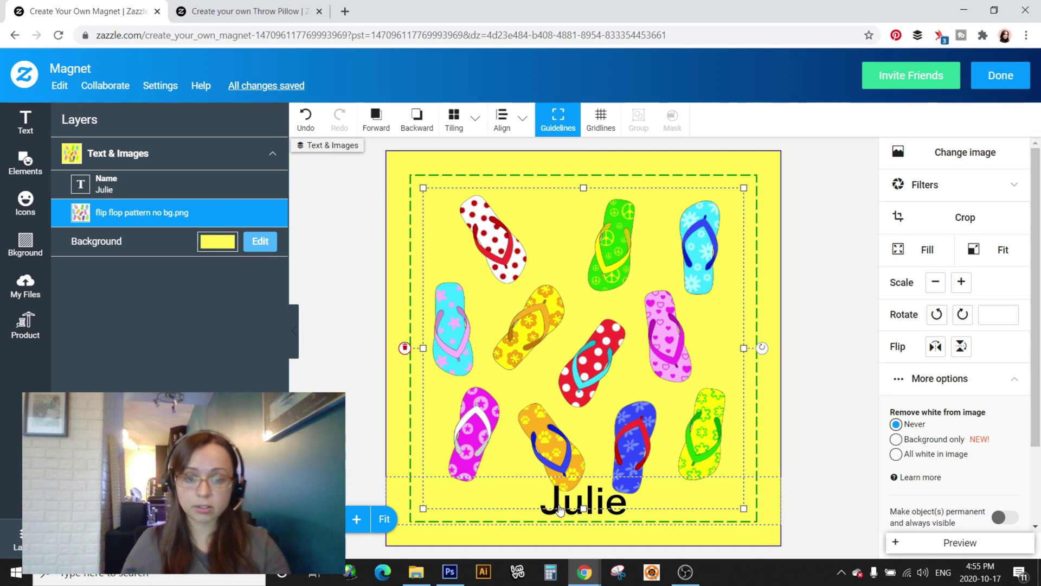
drag(576, 515, 582, 355)
Centre the name text horizontally and try the Sunlight and Walter Turncoat handwriting fonts on it.
click(501, 118)
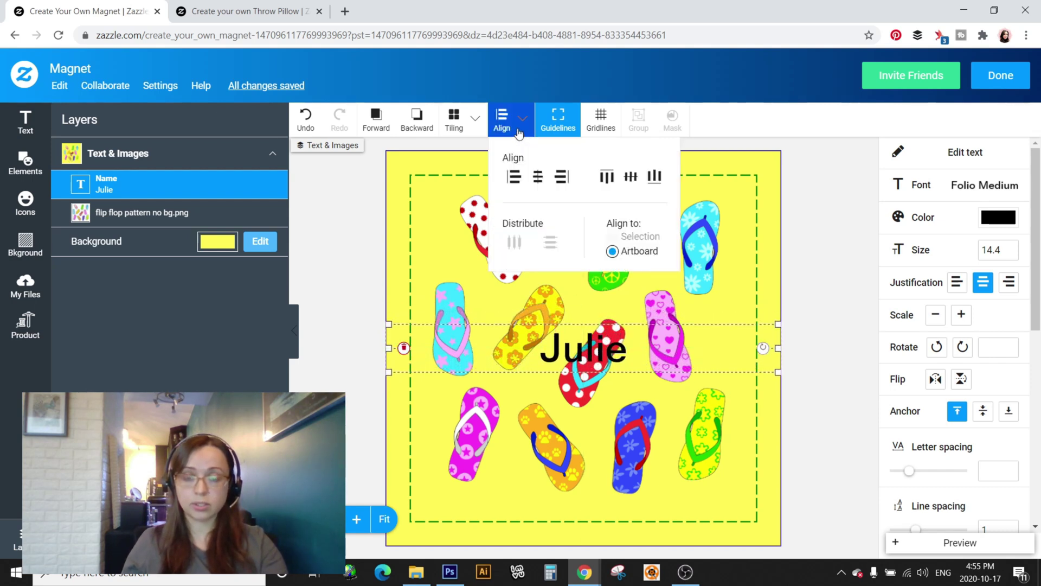
click(533, 178)
click(501, 119)
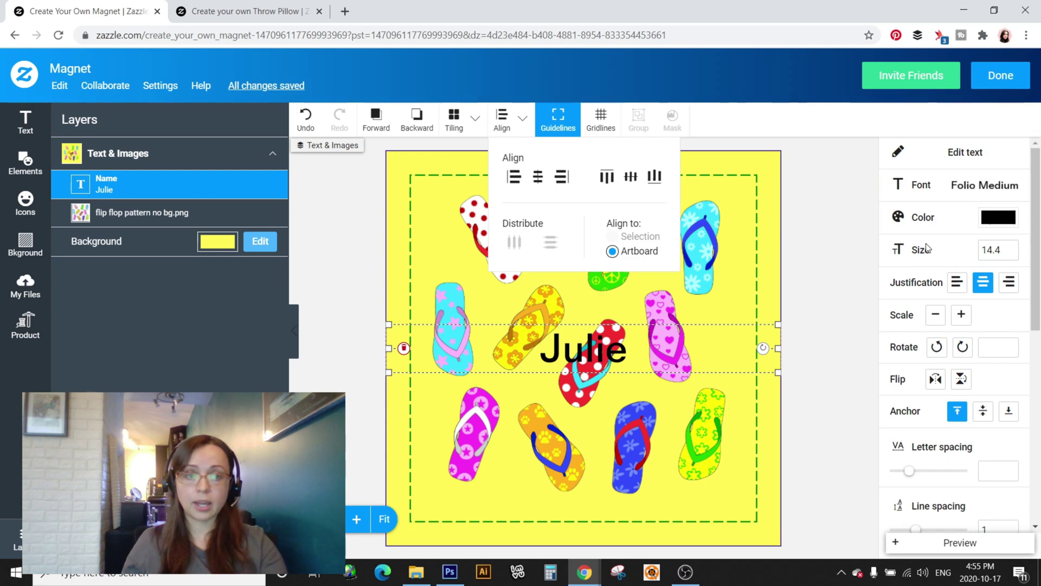
click(917, 185)
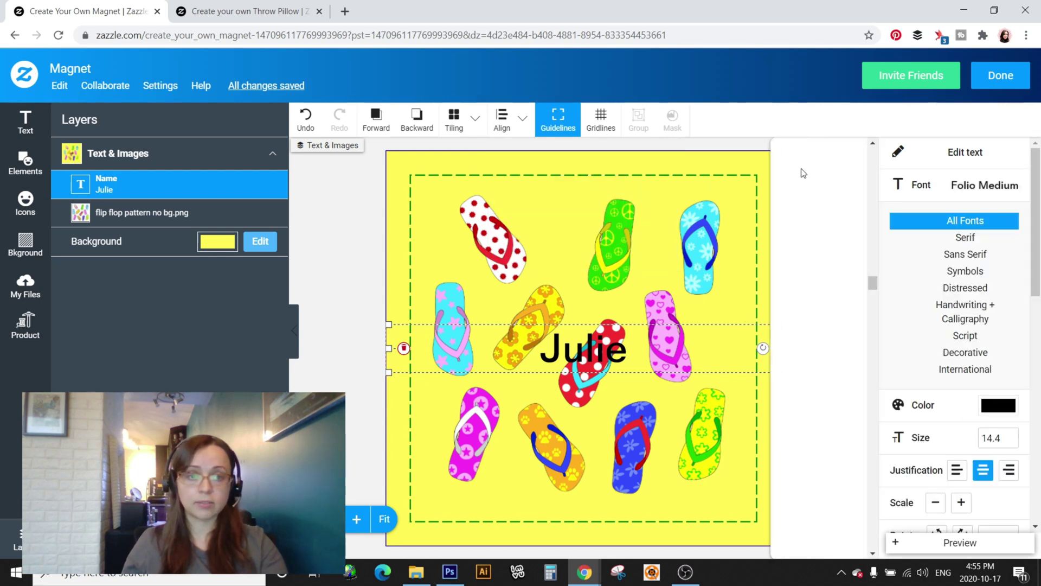
scroll(844, 378, down, 5)
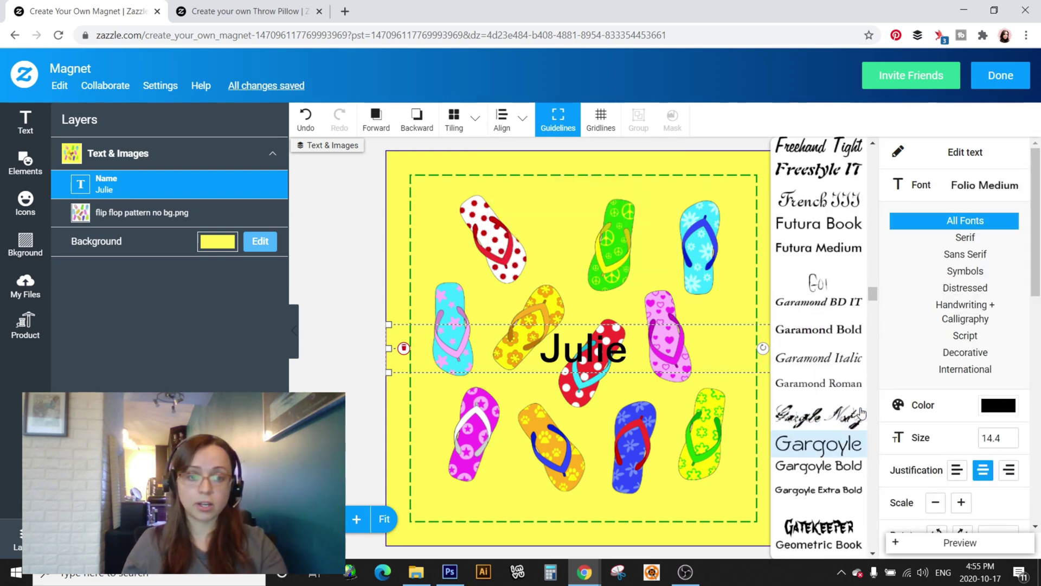
click(950, 315)
click(819, 383)
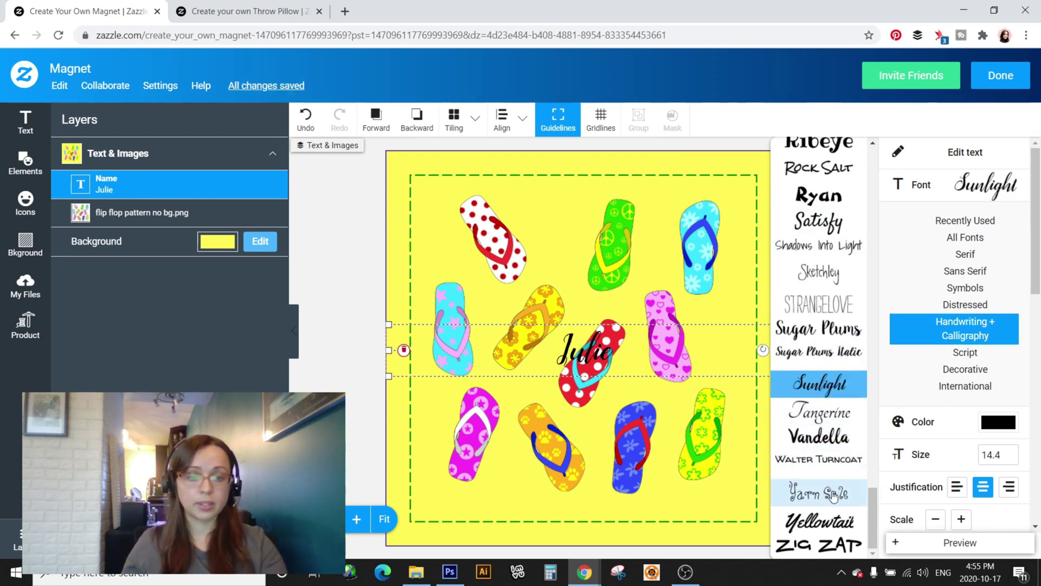
click(832, 463)
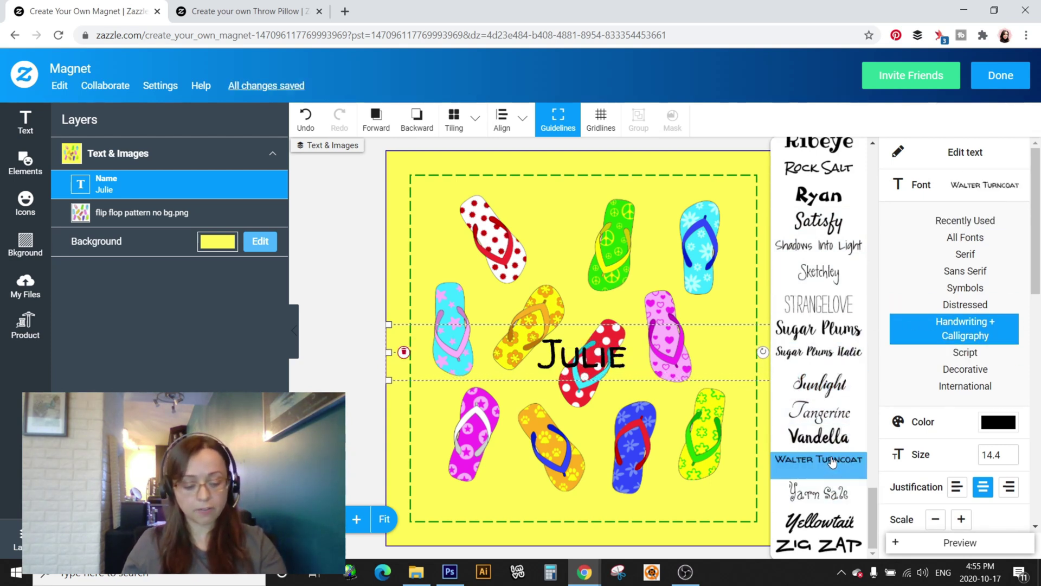
Delete the name text, leaving only the flip-flop pattern on yellow.
click(743, 454)
click(681, 342)
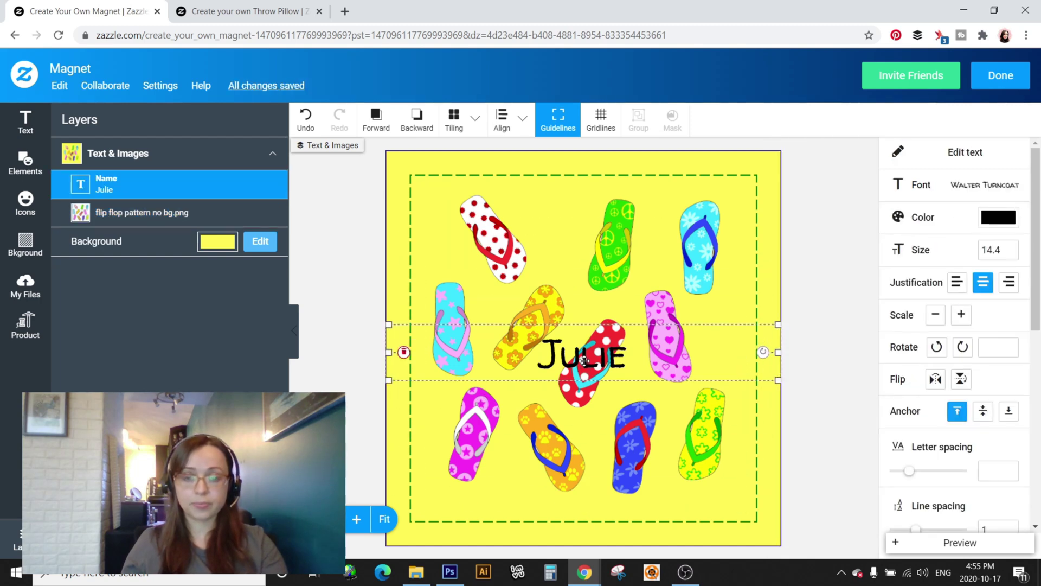
key(Delete)
Try Basic, Centered, Half Brick and Half Drop tiling on the flip-flop image, settling on Basic.
click(681, 312)
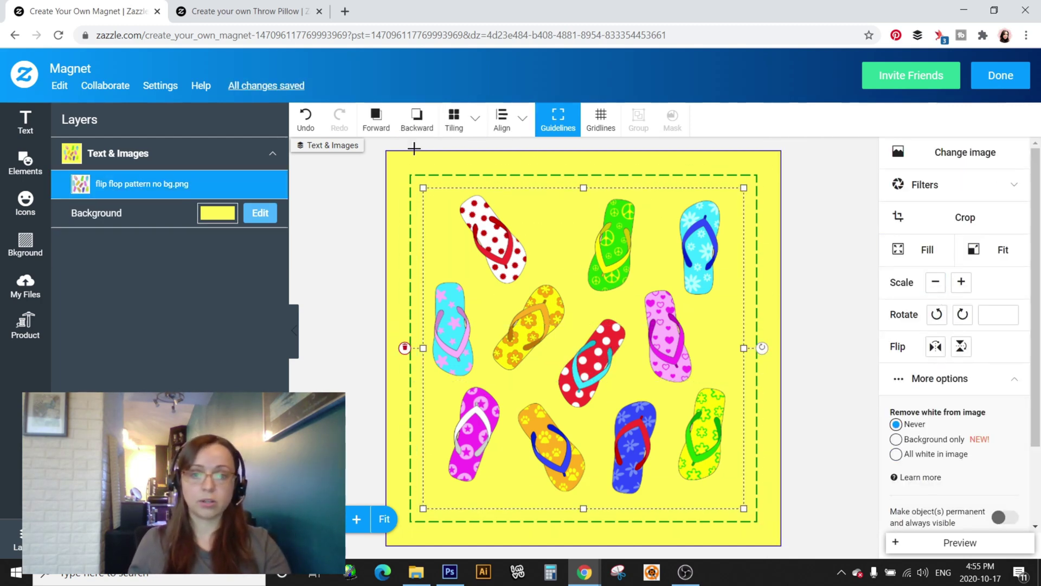
click(463, 130)
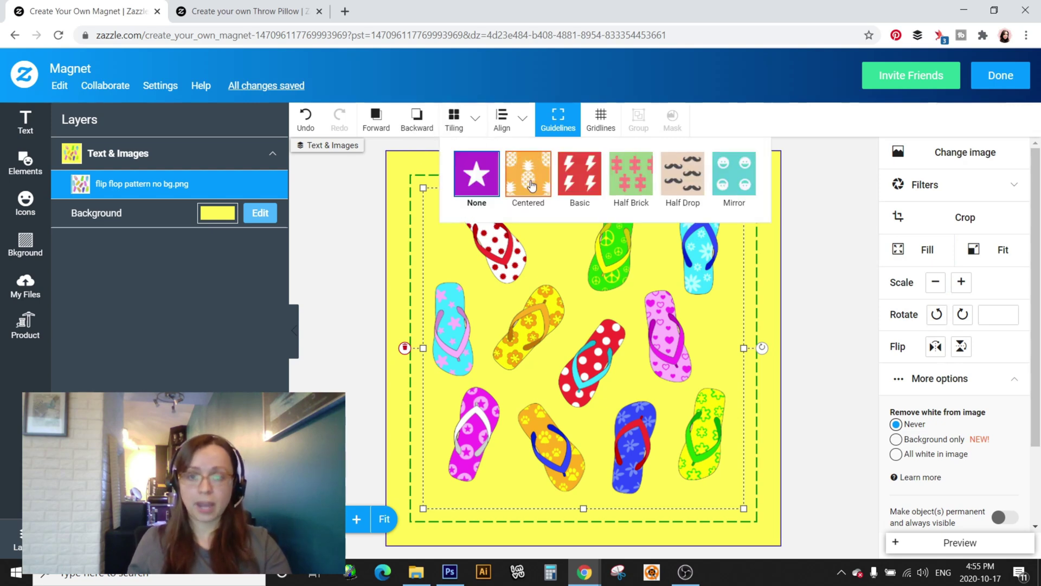
click(574, 191)
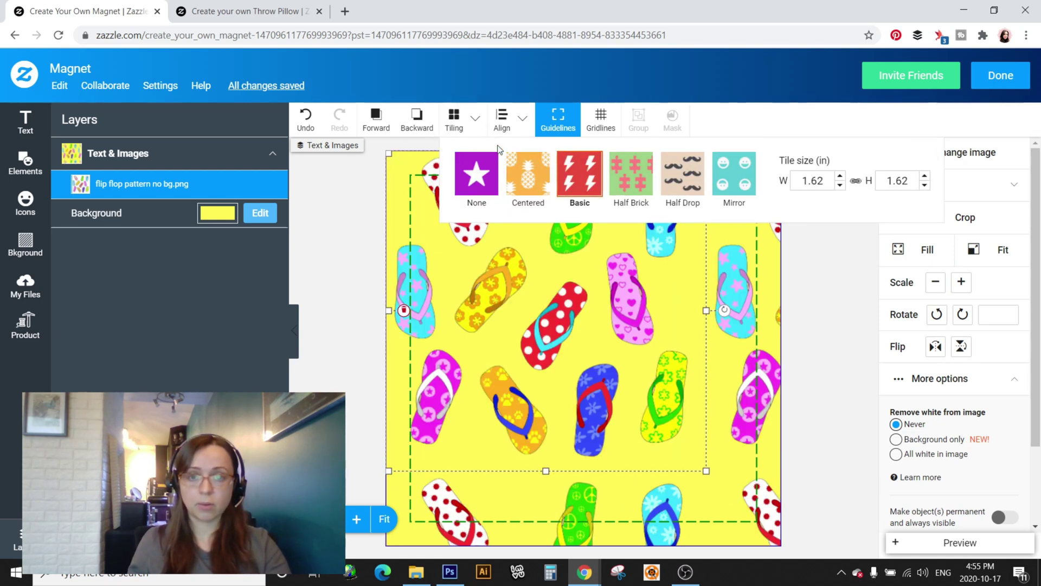
click(527, 175)
click(629, 184)
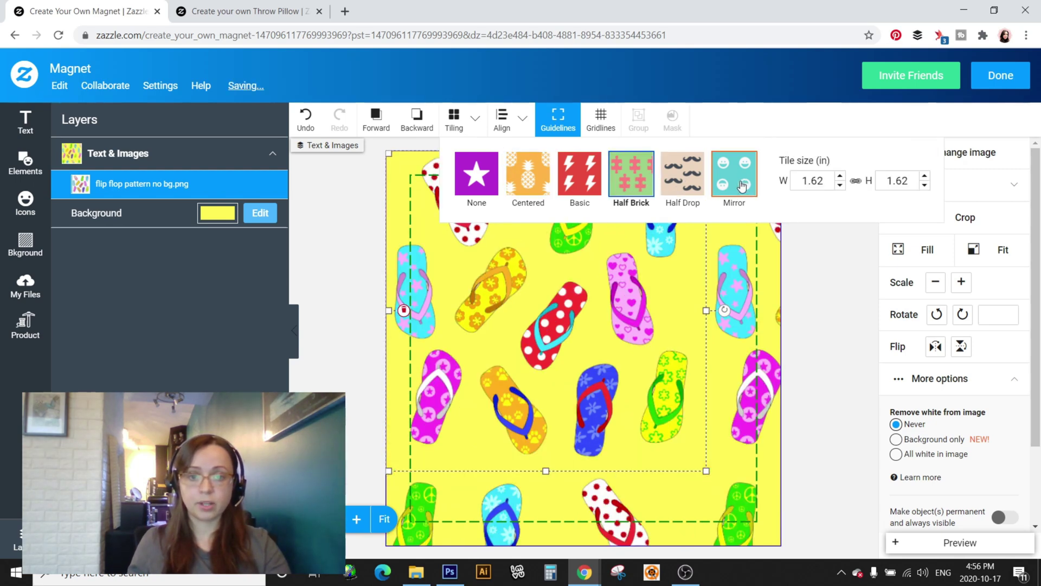
click(683, 176)
click(543, 187)
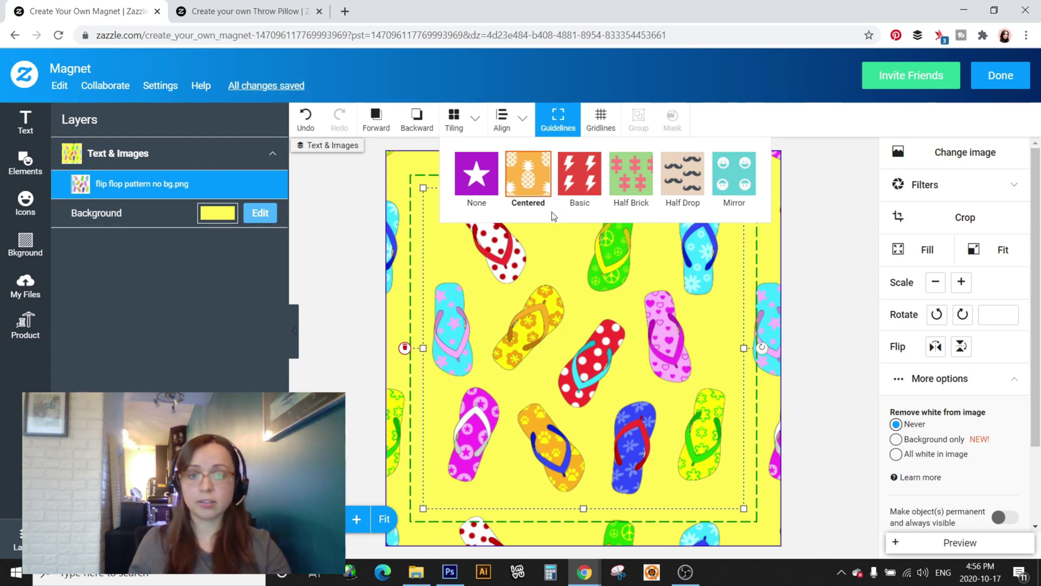
click(579, 175)
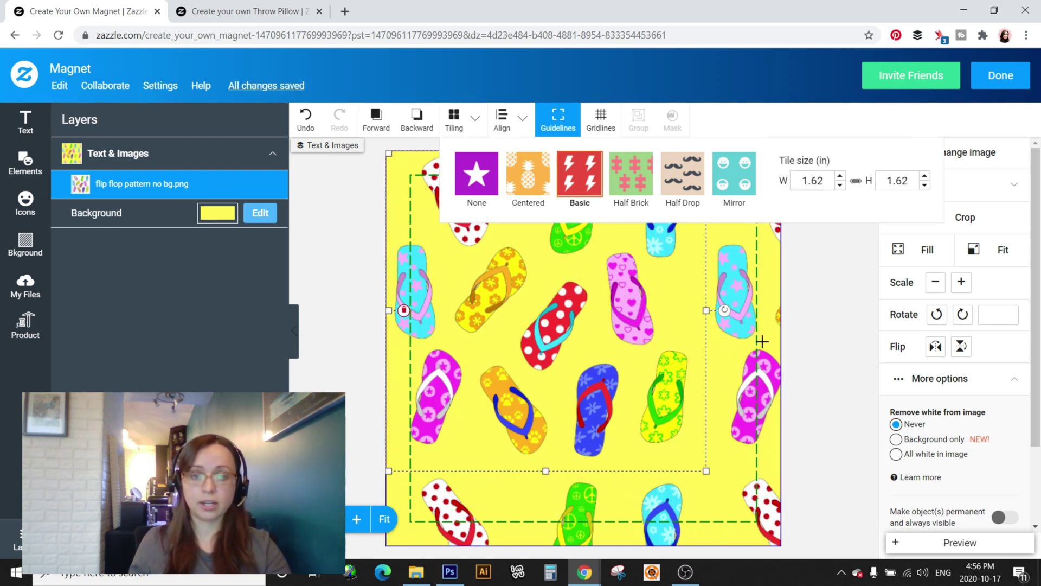
Adjust the flip-flop image's scale to a smaller size and shift it right and down.
click(937, 287)
click(936, 288)
click(936, 288)
click(936, 287)
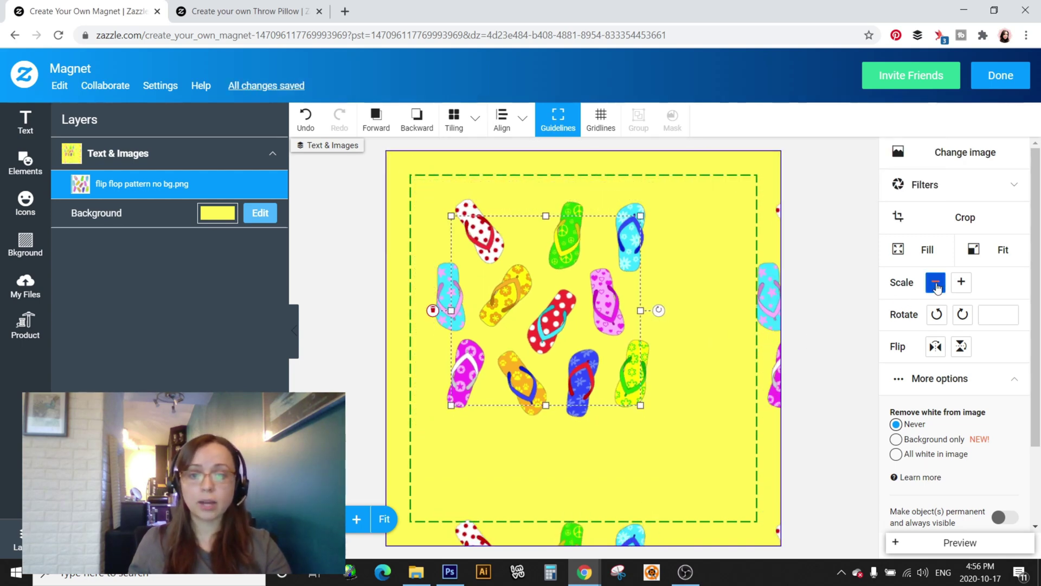
click(960, 283)
click(960, 283)
click(960, 283)
click(960, 283)
click(937, 283)
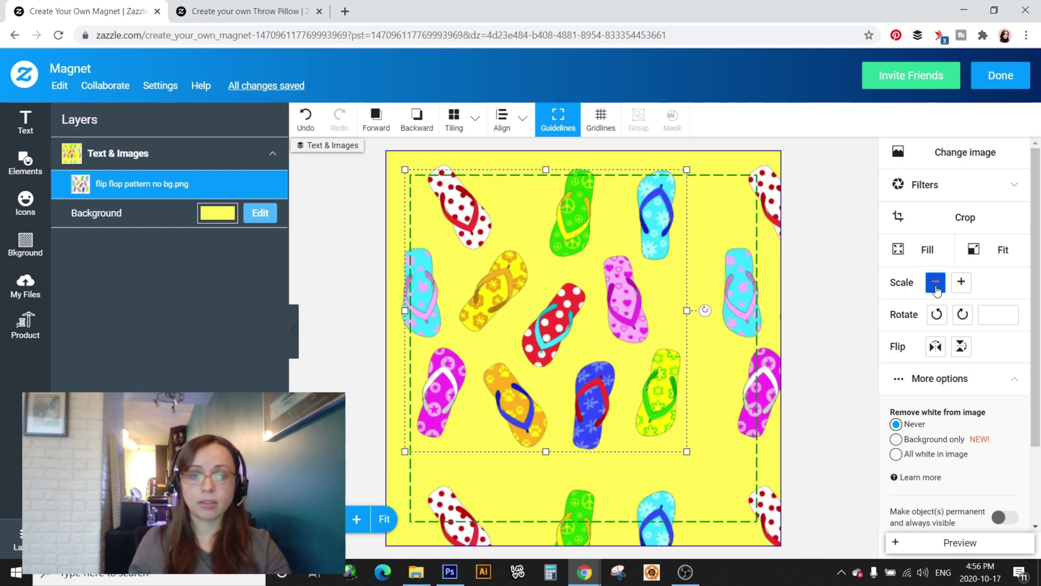
click(937, 283)
click(936, 283)
drag(548, 307, 592, 327)
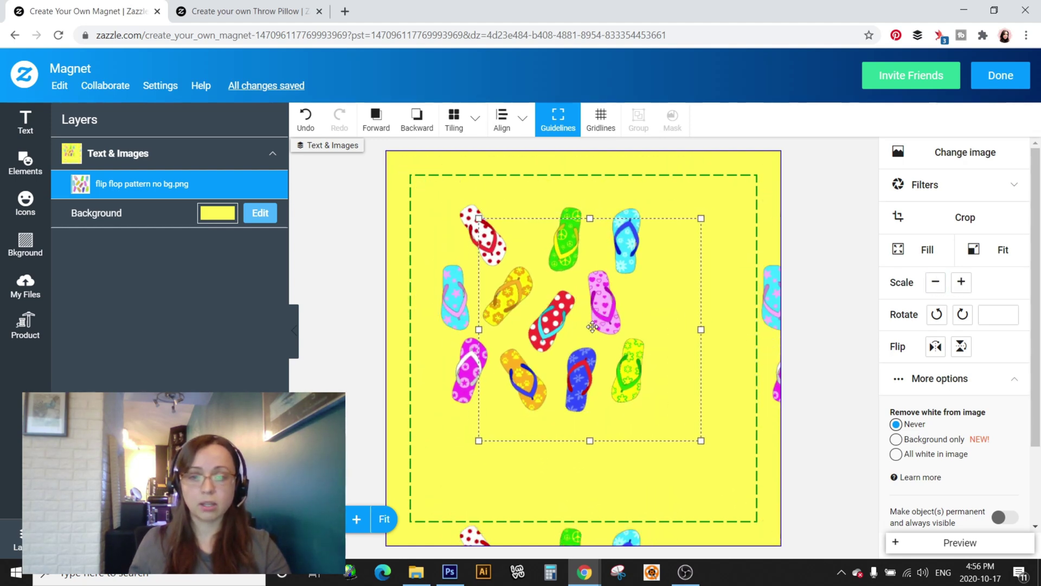
Turn tiling off, shrink the image two more steps and centre it on the canvas.
click(454, 120)
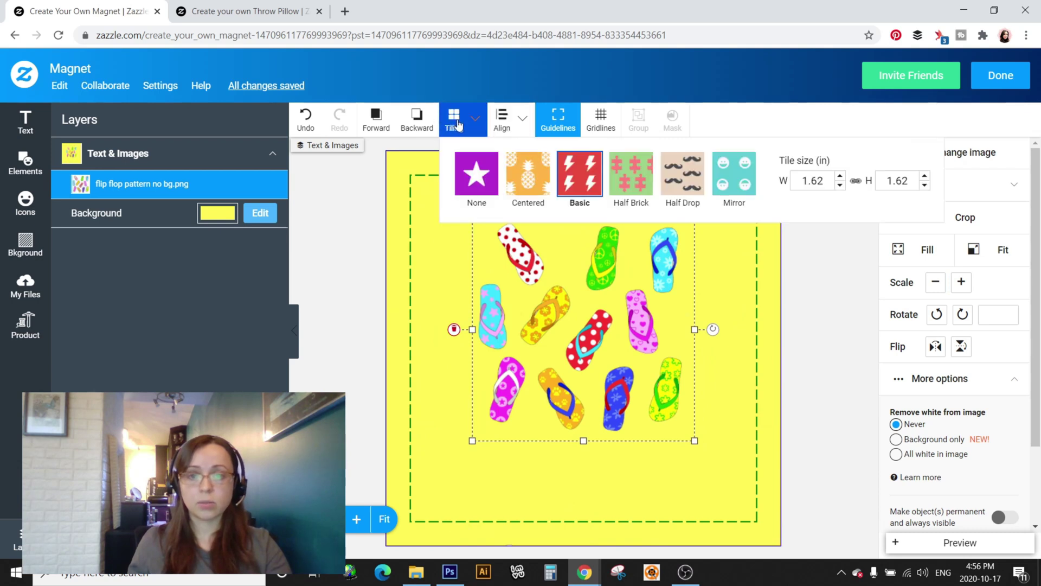
click(477, 174)
drag(540, 283, 551, 310)
click(937, 282)
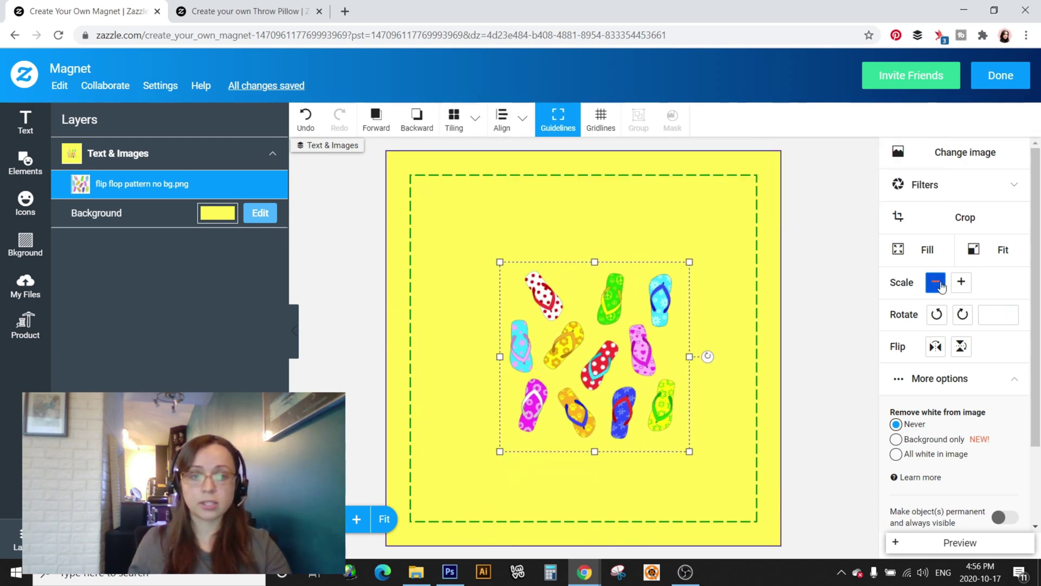
click(937, 282)
drag(581, 371, 571, 358)
Reapply Basic tiling so the small flip-flop image repeats in a 0.82 in grid.
click(501, 119)
click(454, 118)
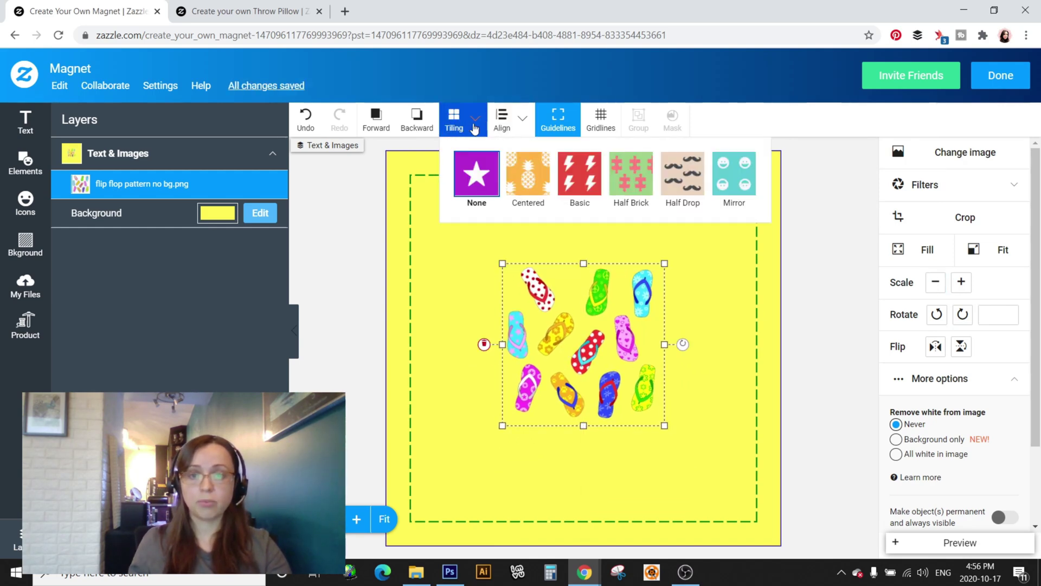
click(576, 179)
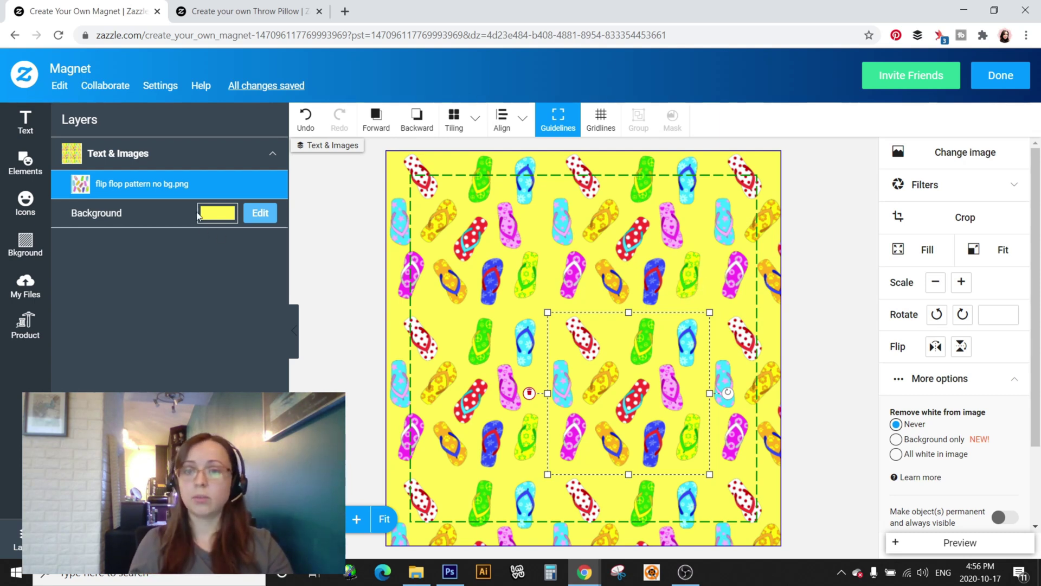
click(29, 166)
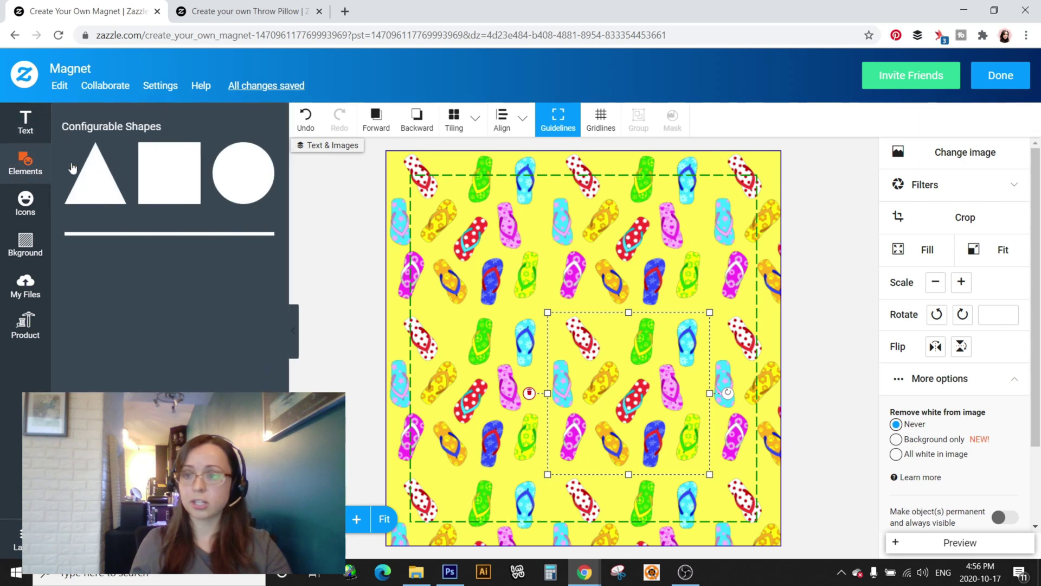
Add a shape, change it to a circle, fill it yellow, and show the uploaded images library.
click(88, 176)
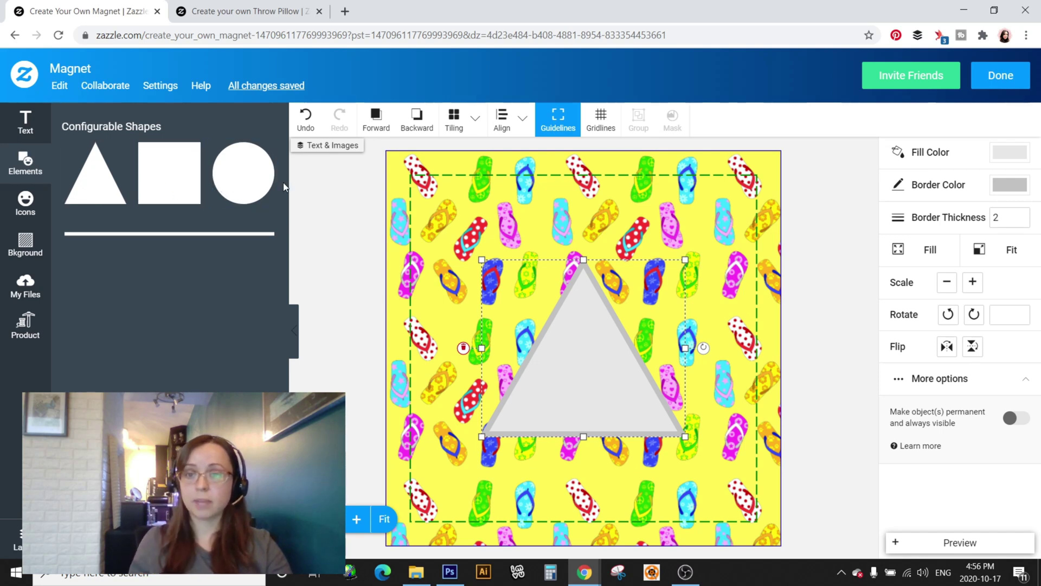
click(243, 182)
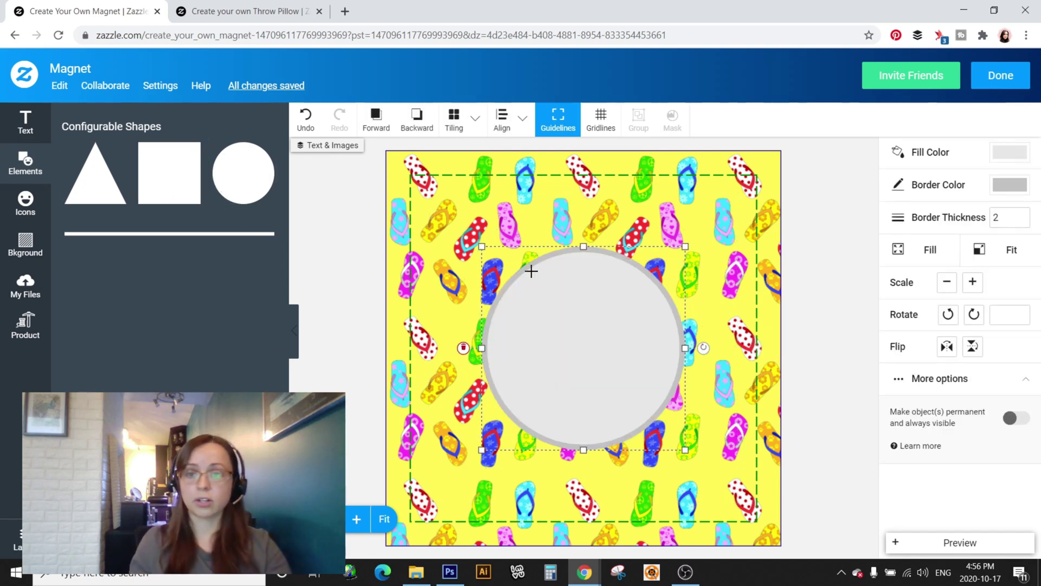
click(955, 158)
click(917, 244)
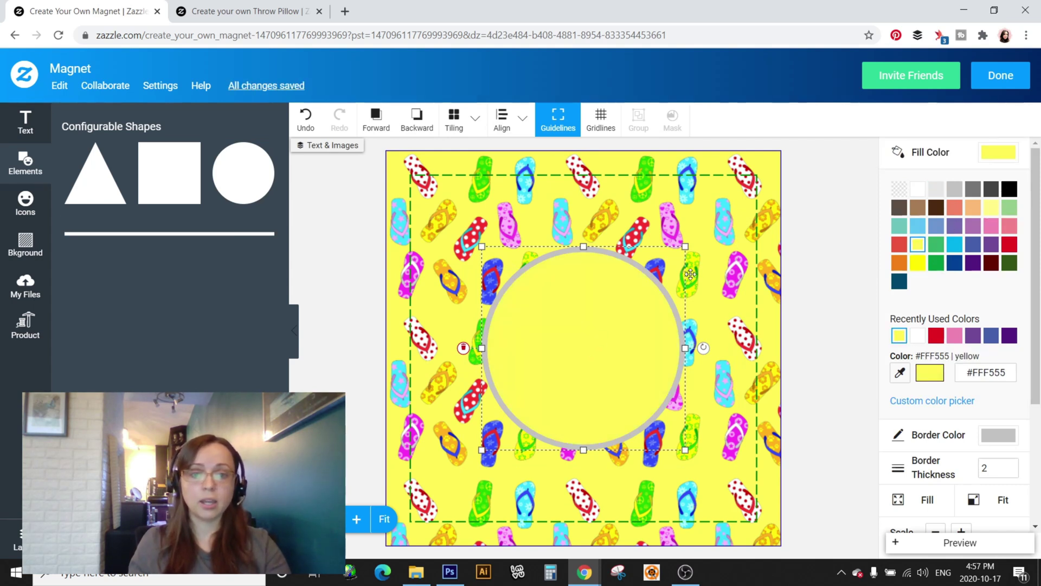
click(846, 278)
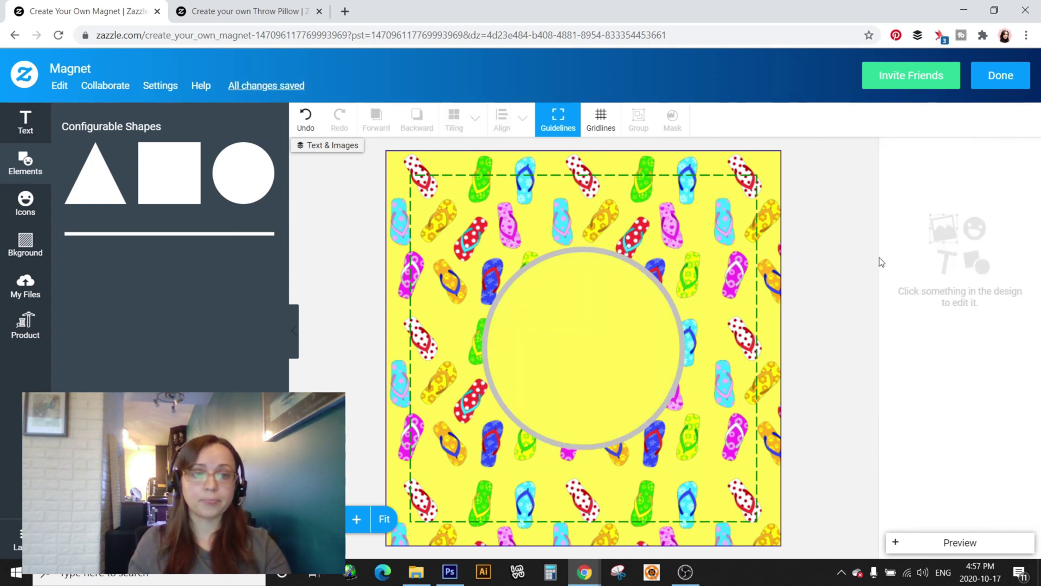
click(567, 318)
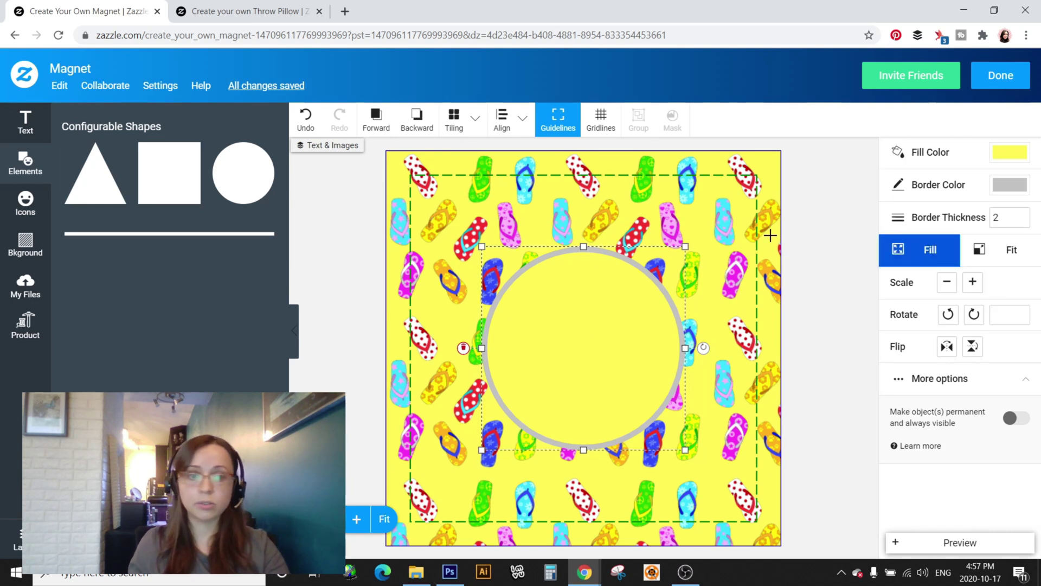
click(27, 279)
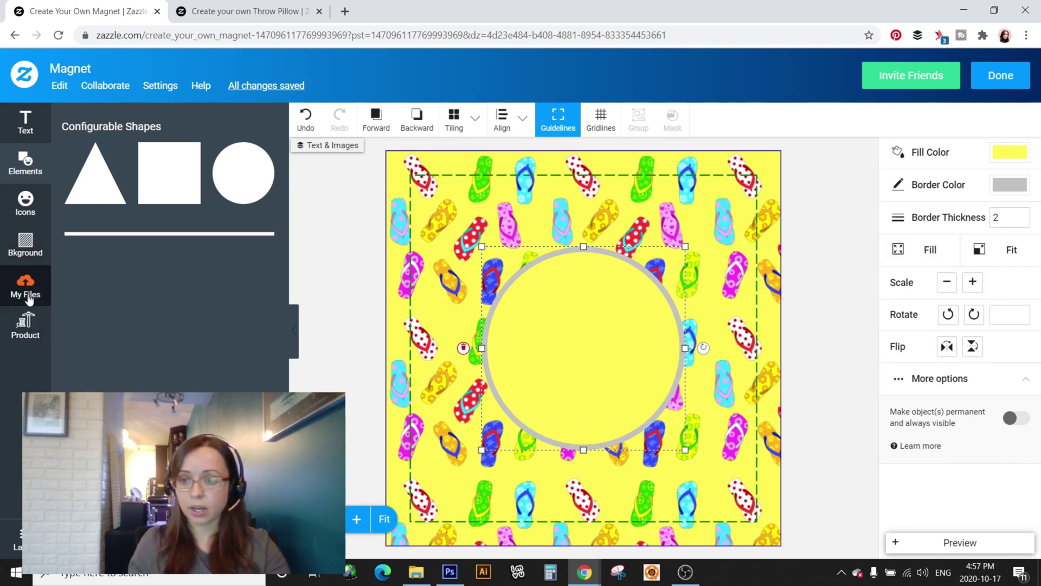
scroll(168, 309, down, 3)
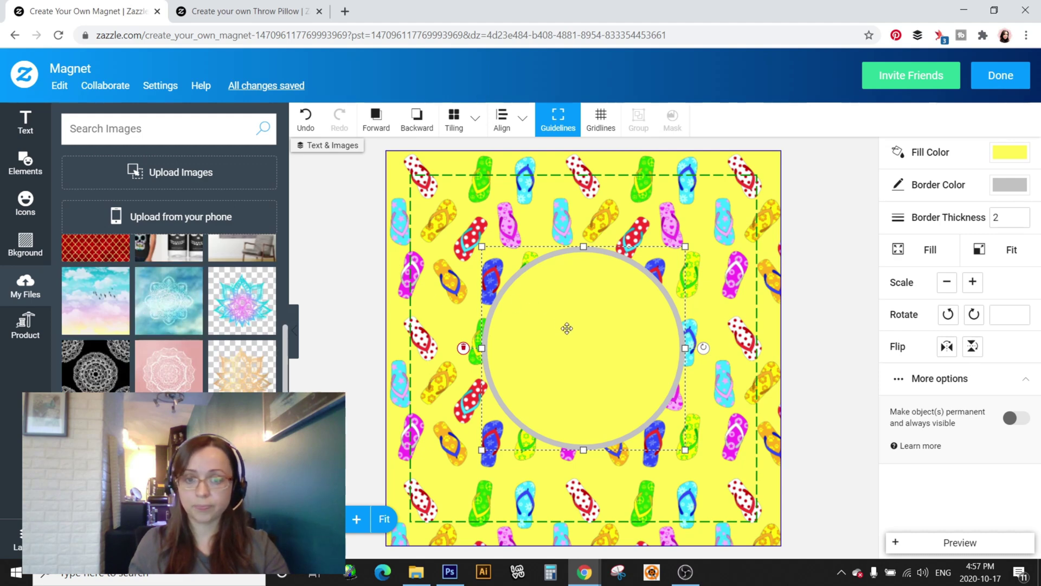
Add the blue sky mandala image from My Files to the magnet and open the layers list.
click(603, 300)
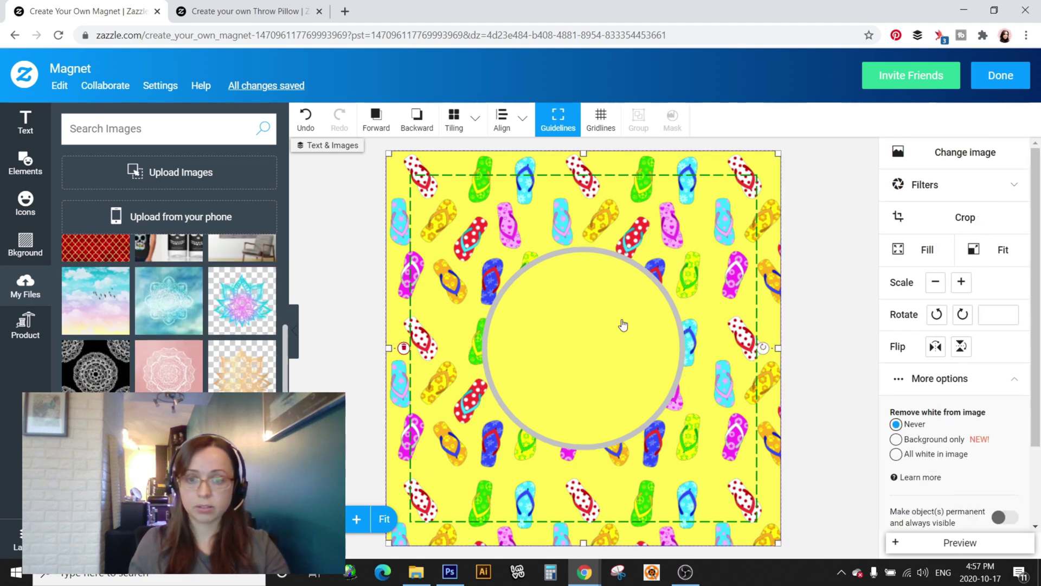
click(844, 287)
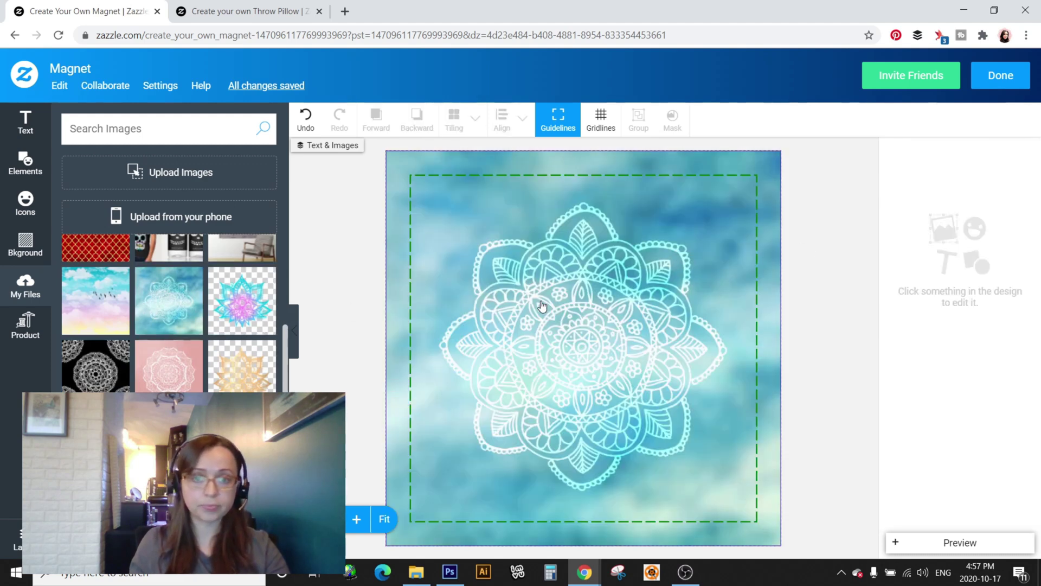
click(21, 540)
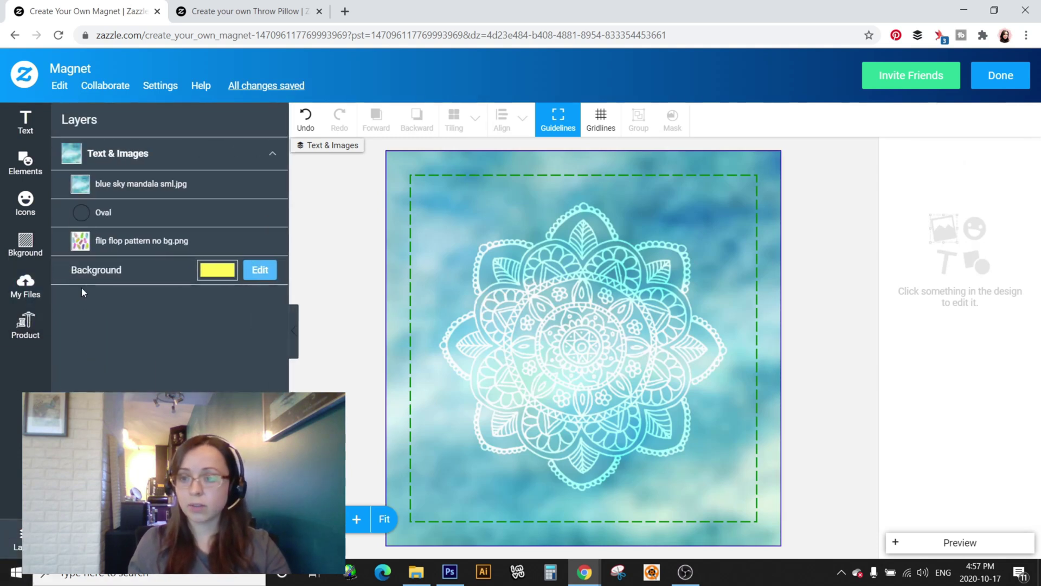
click(103, 212)
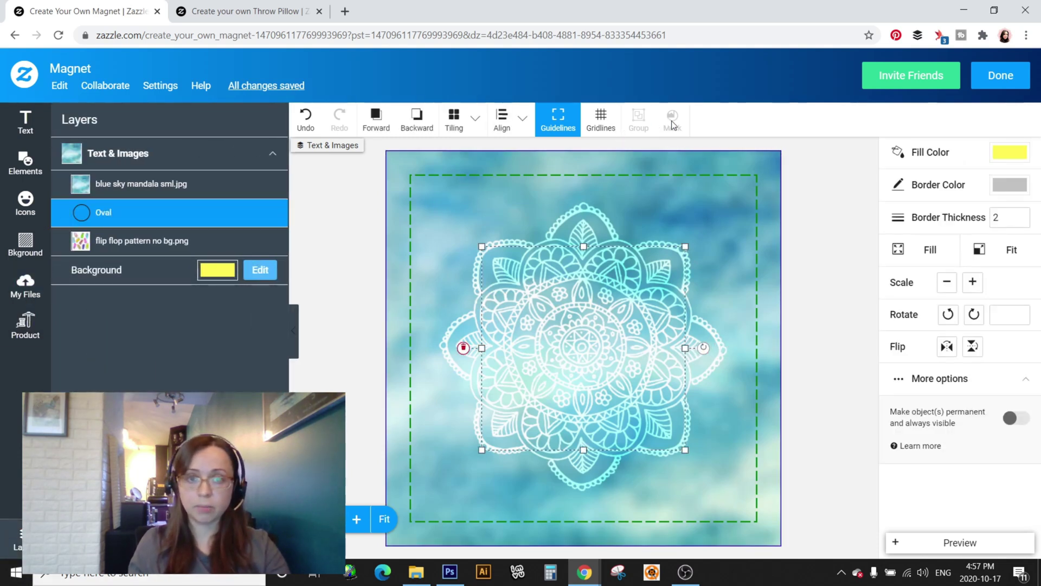
shift+click(134, 247)
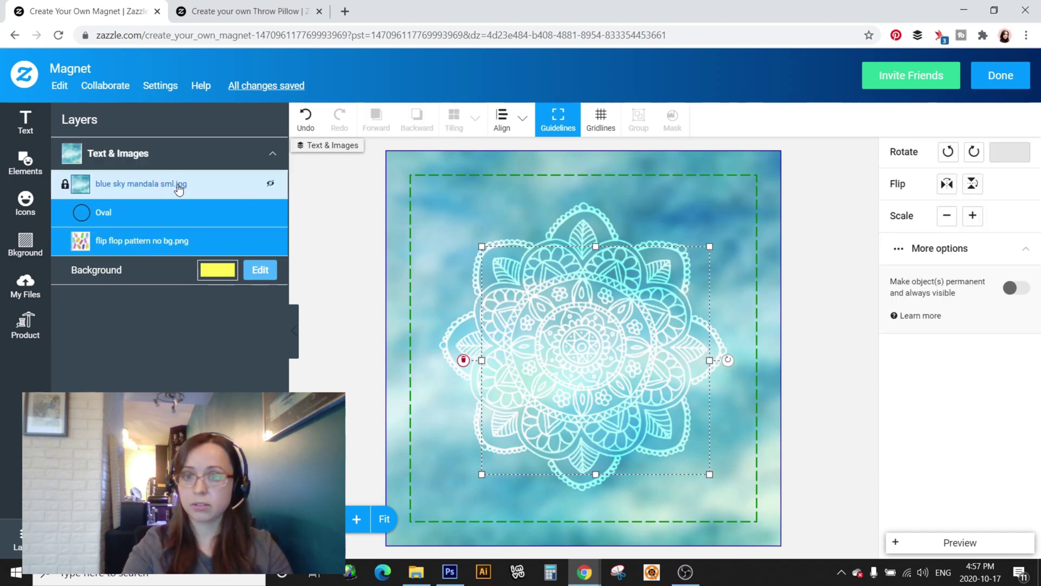
click(162, 211)
Select the mandala and Oval layers together and mask the mandala to the circle.
click(158, 191)
shift+click(156, 209)
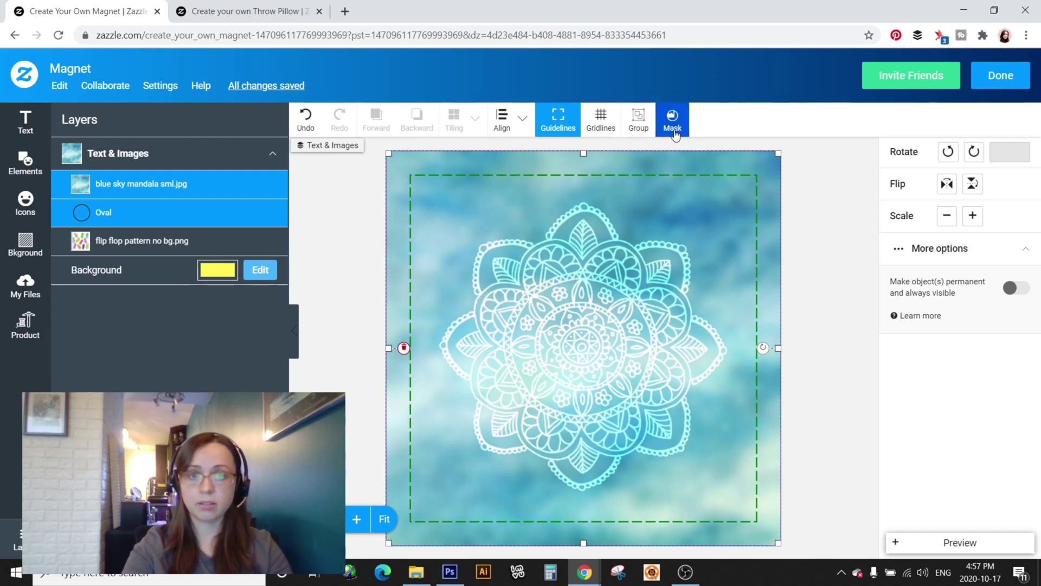
click(192, 183)
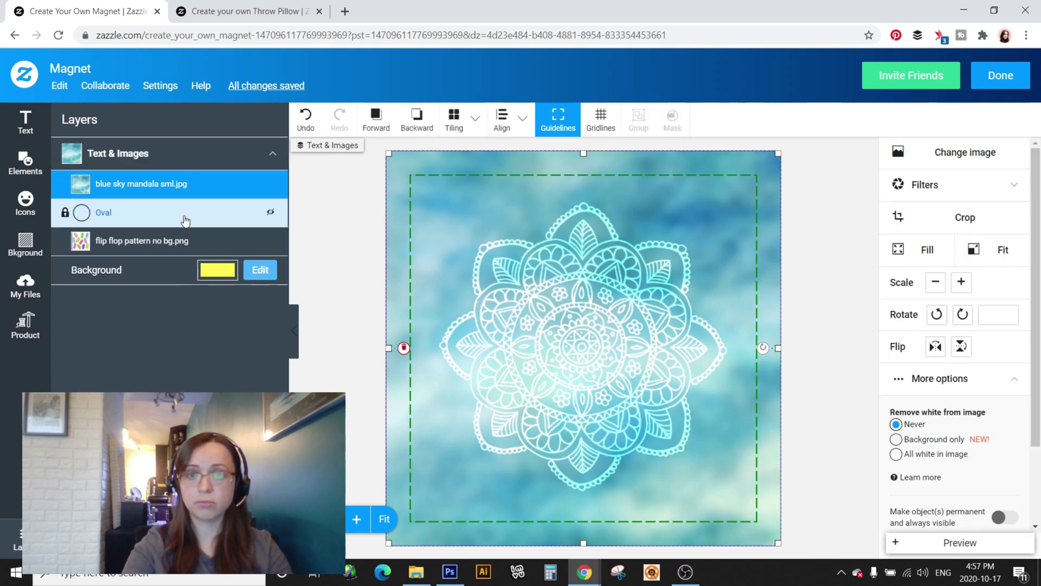
click(187, 212)
click(185, 197)
shift+click(183, 214)
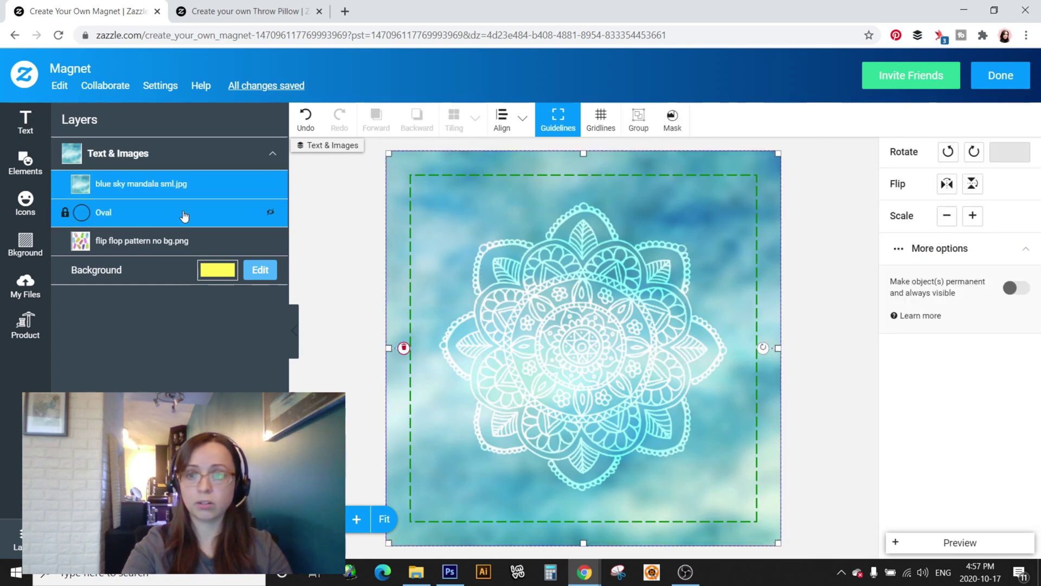
click(673, 120)
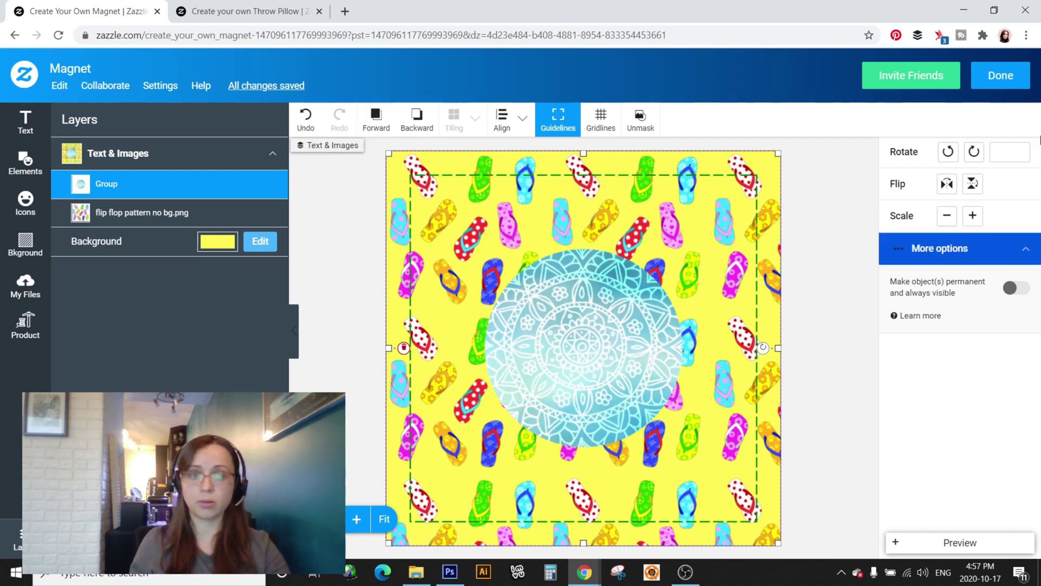
Close the editor with Done and scroll the 2 Inch Square Magnet page to review the preview.
click(1011, 74)
scroll(559, 407, down, 4)
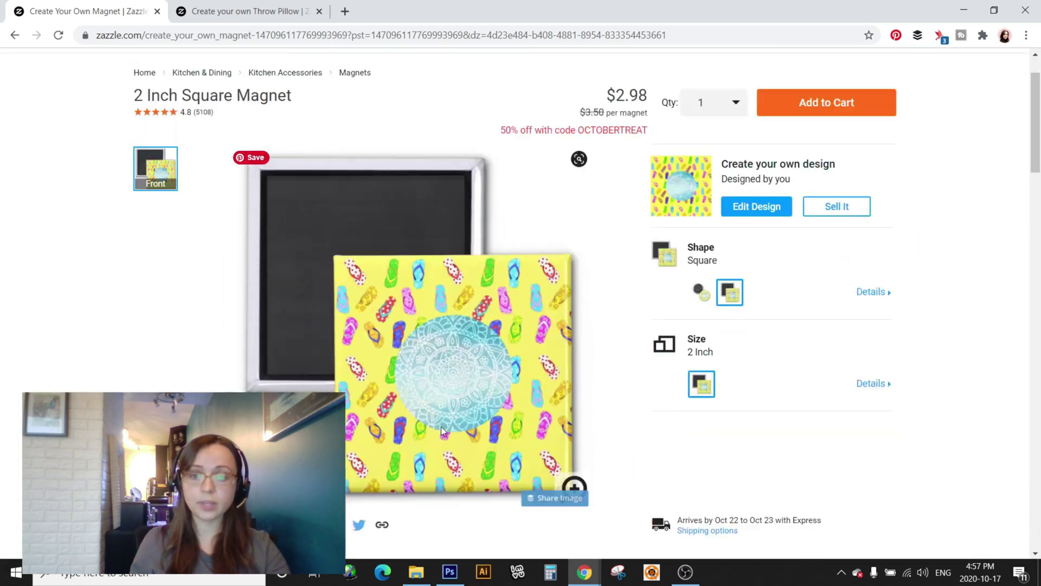
scroll(554, 399, up, 3)
scroll(553, 398, down, 1)
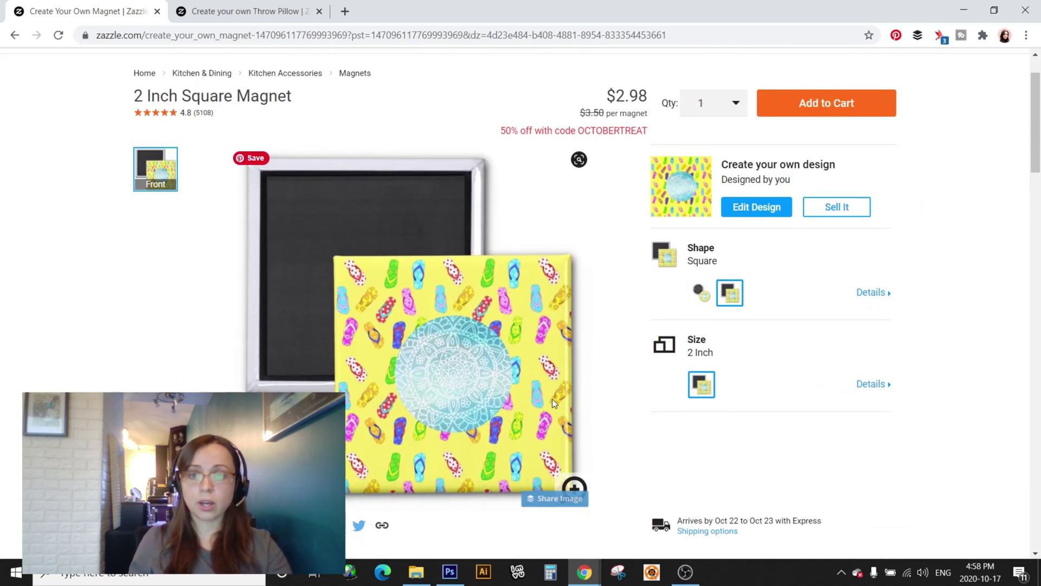